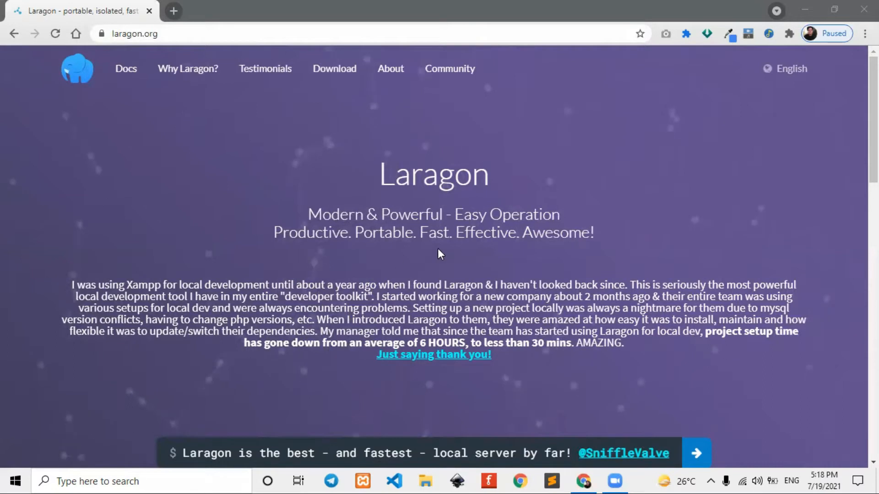
Look through the Laragon homepage's testimonials and its Blazing fast and Easy & Flexible feature sections.
scroll(483, 234, "down", 4)
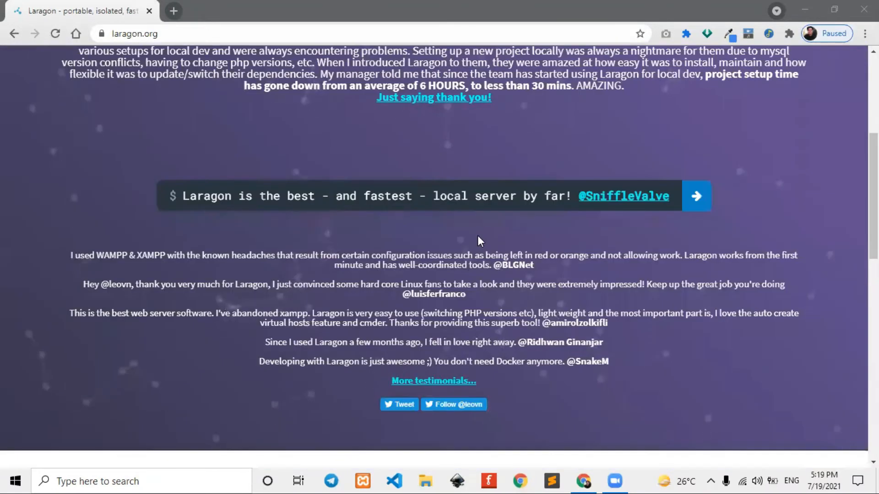
scroll(477, 237, "down", 4)
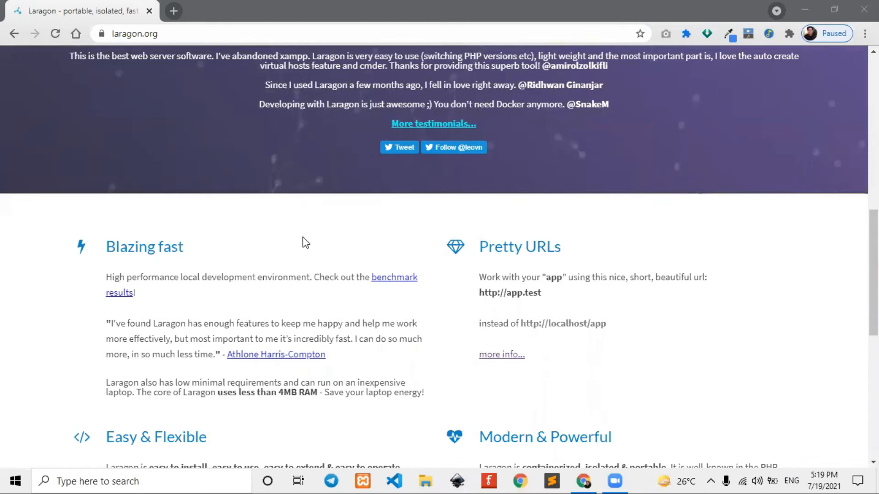
scroll(304, 241, "down", 1)
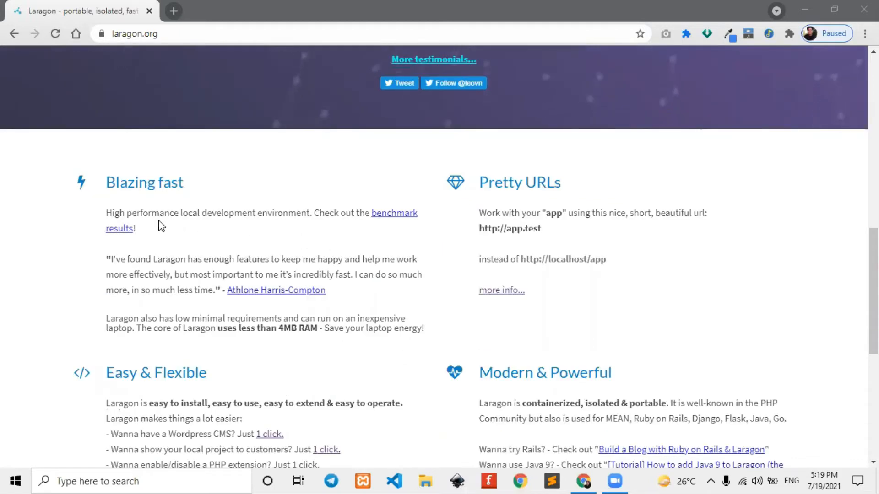
scroll(183, 220, "down", 2)
scroll(194, 221, "up", 2)
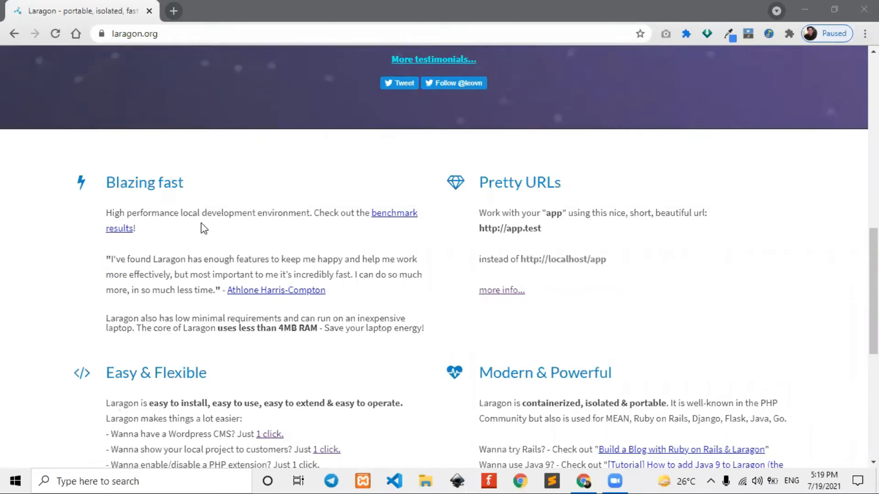
scroll(201, 223, "down", 1)
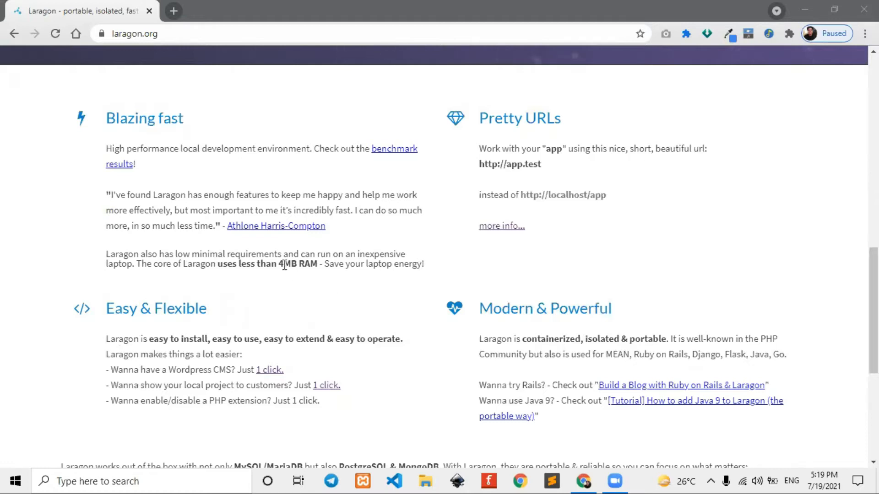
scroll(320, 251, "down", 1)
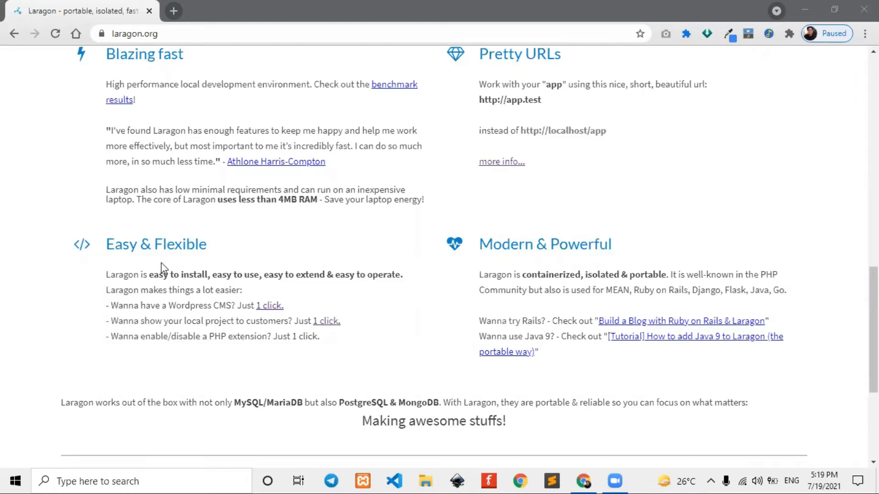
scroll(165, 267, "down", 2)
scroll(165, 267, "up", 2)
scroll(393, 274, "down", 1)
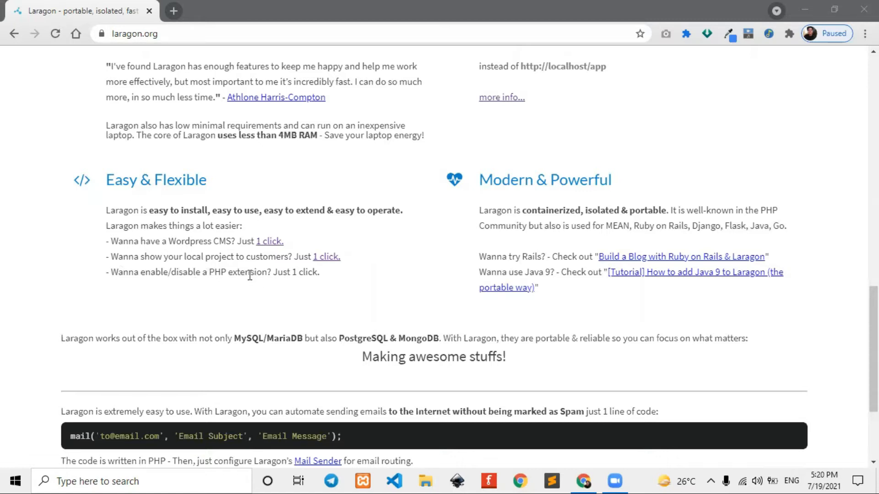
scroll(202, 196, "up", 3)
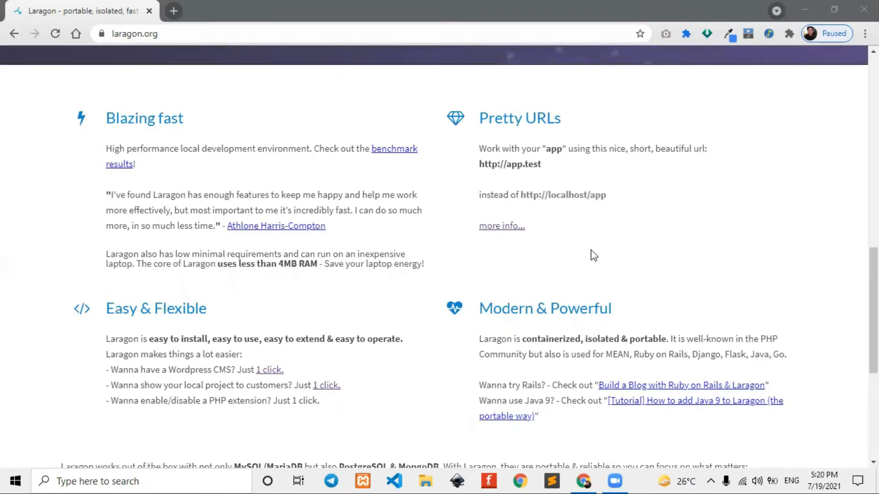
scroll(583, 257, "up", 3)
scroll(581, 235, "down", 3)
left_click_drag(478, 164, 551, 165)
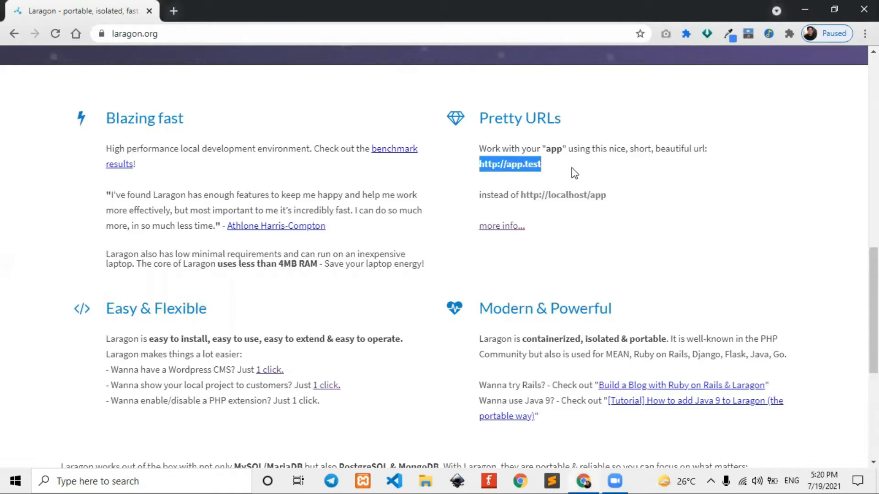
left_click(532, 164)
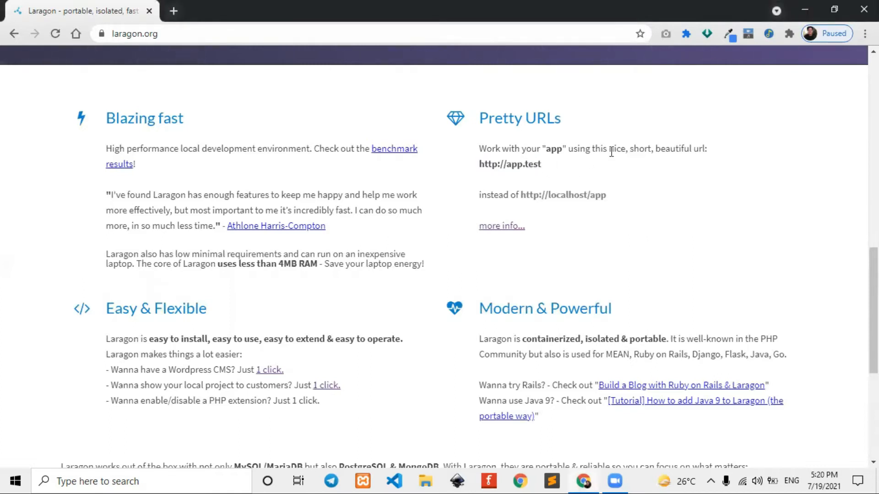
scroll(670, 165, "down", 3)
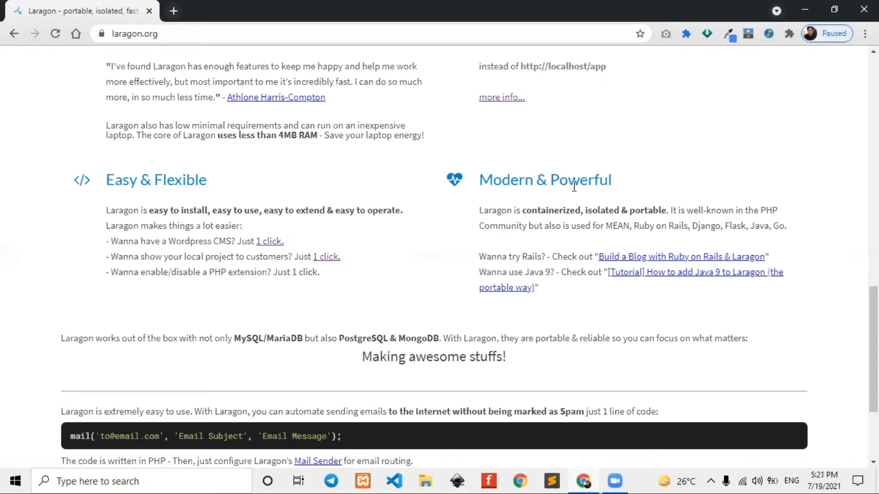
scroll(574, 186, "down", 4)
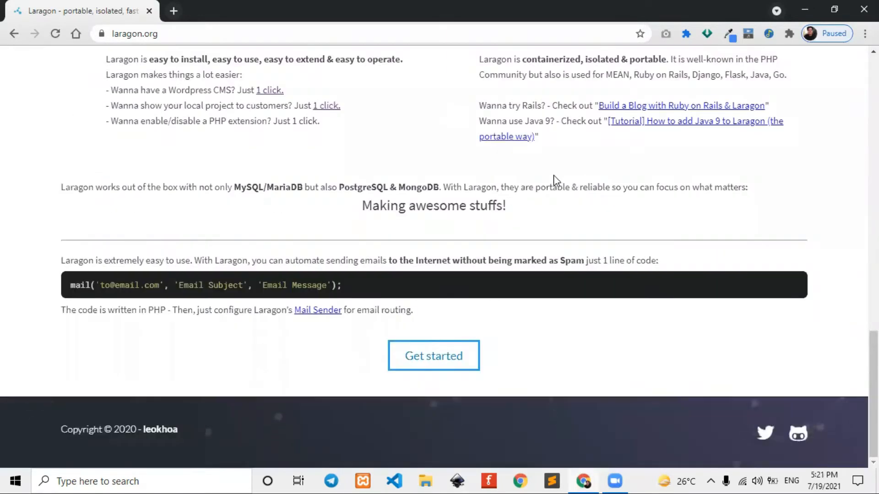
Open the Download page of the Laragon website.
scroll(228, 198, "up", 15)
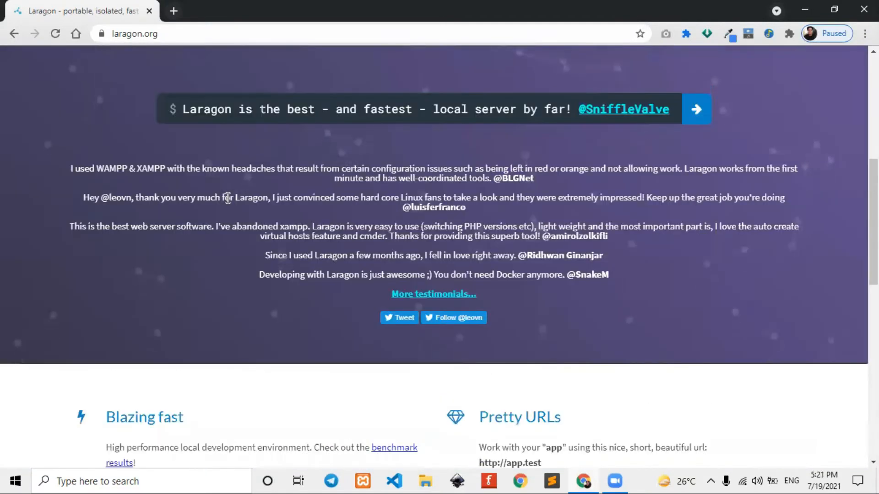
scroll(228, 198, "up", 6)
scroll(228, 198, "up", 2)
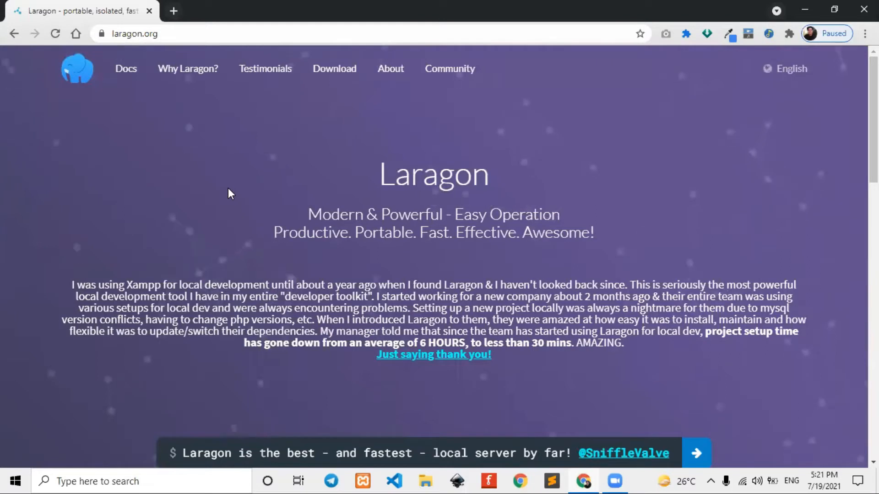
left_click(337, 70)
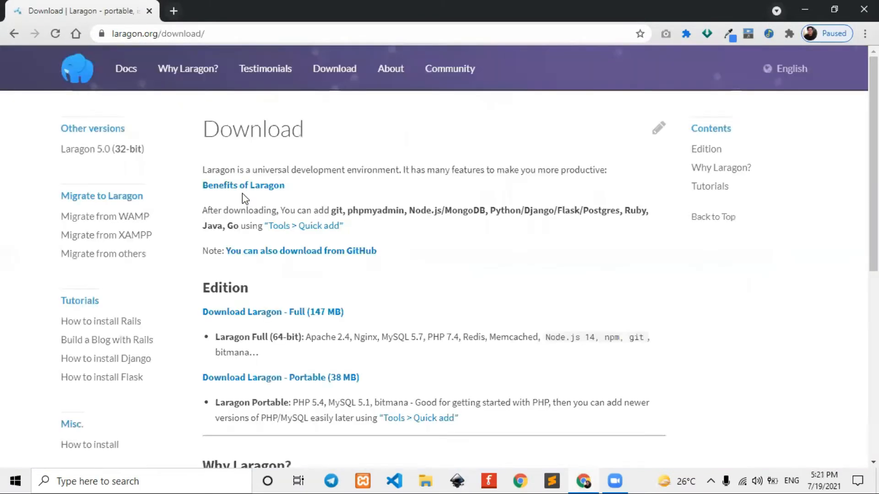
Review the available Laragon editions and start downloading the Full (147 MB) edition.
scroll(409, 110, "down", 3)
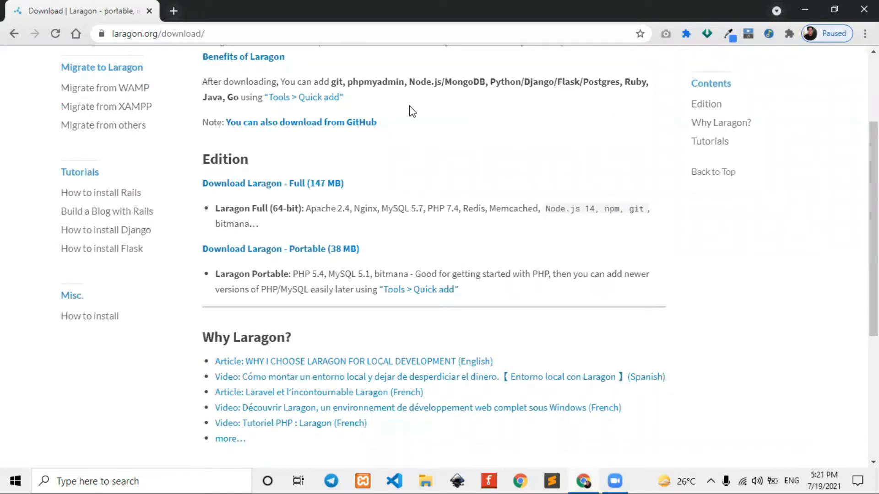
scroll(413, 115, "up", 3)
scroll(434, 108, "down", 3)
scroll(520, 167, "up", 3)
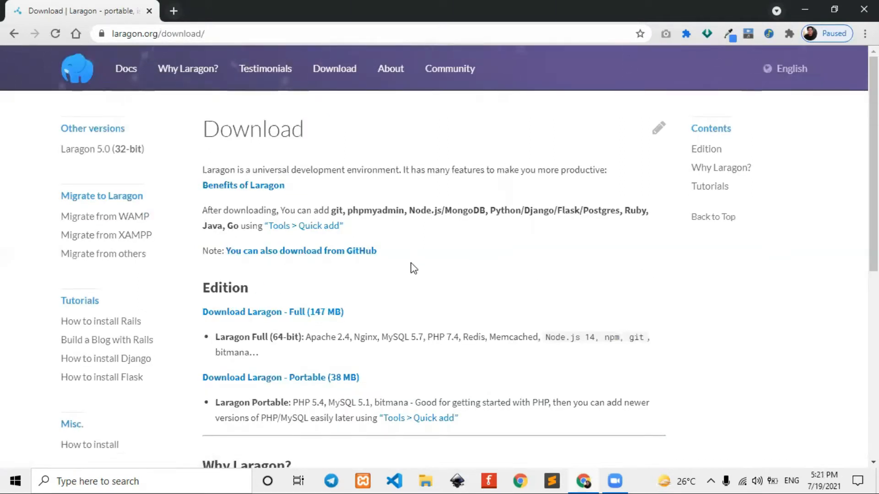
scroll(348, 262, "down", 1)
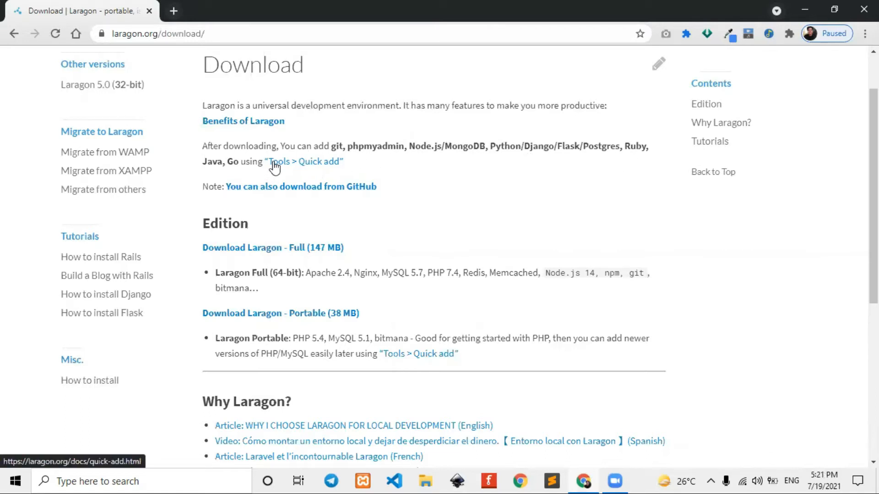
left_click(297, 249)
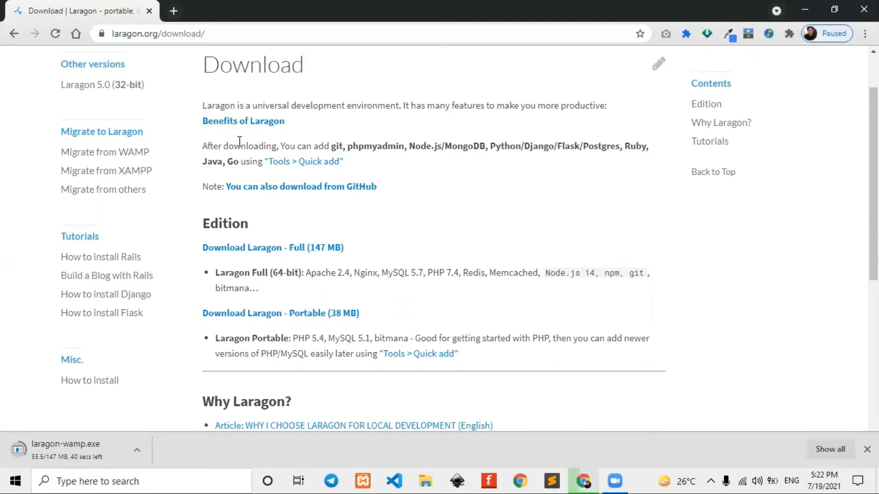
Open the Migrate from XAMPP guide in a new browser tab and switch to it.
scroll(235, 145, "up", 2)
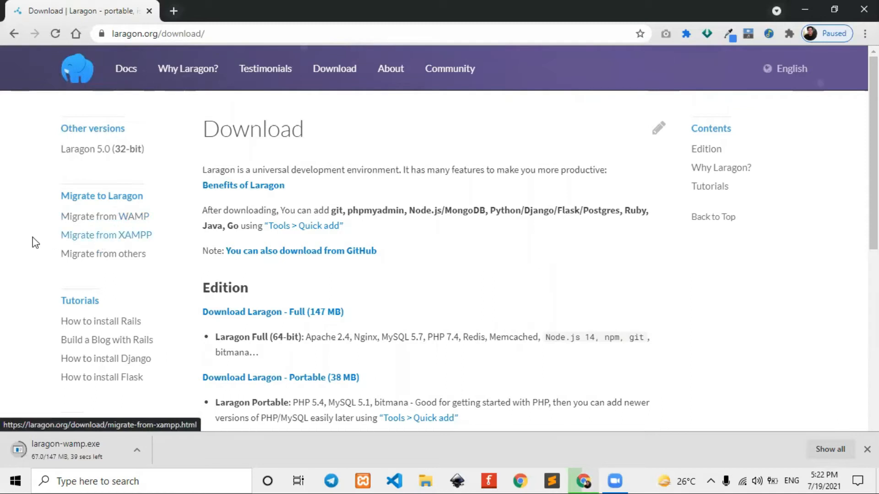
right_click(104, 239)
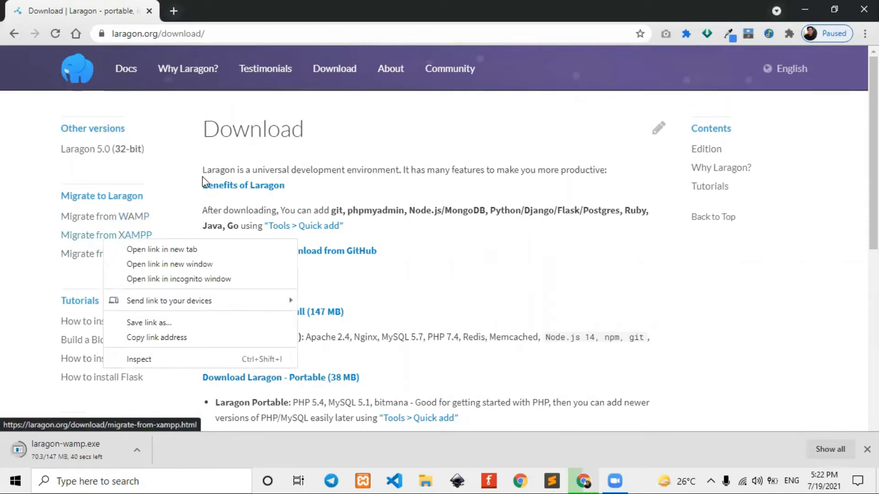
left_click(156, 249)
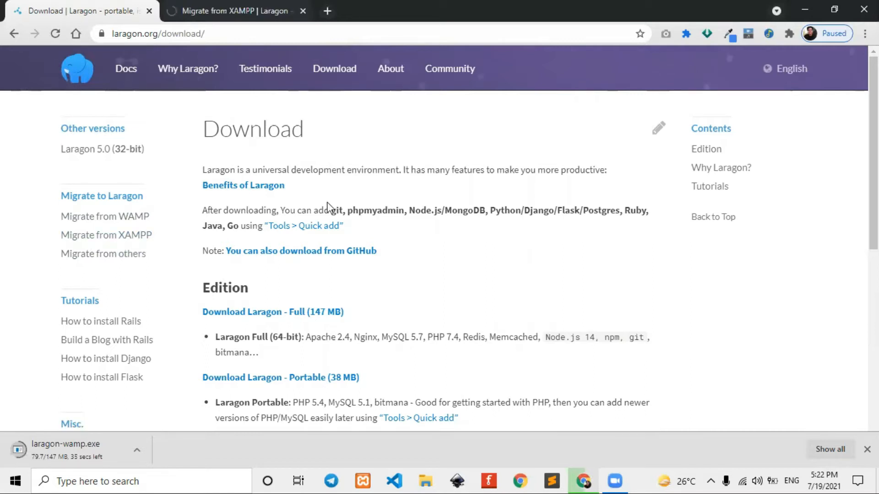
key("ctrl+Tab")
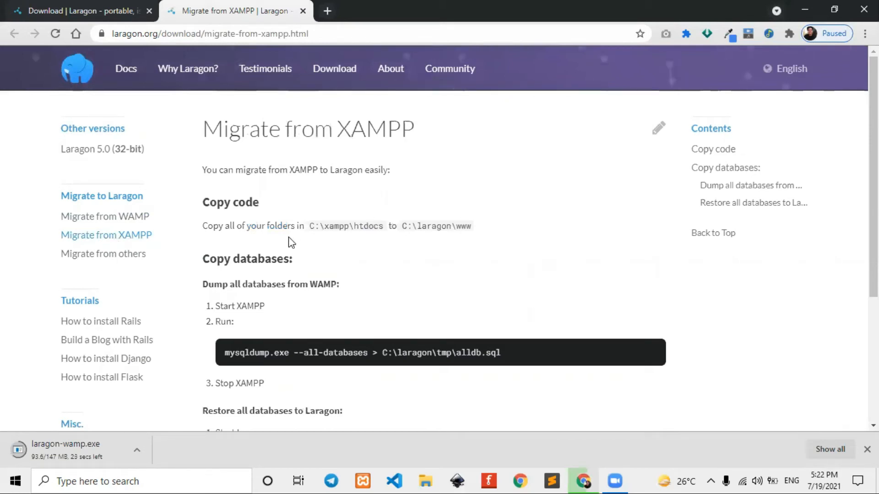
Read the XAMPP migration guide's instructions for copying code and for dumping and restoring databases.
scroll(289, 241, "down", 3)
scroll(281, 222, "up", 3)
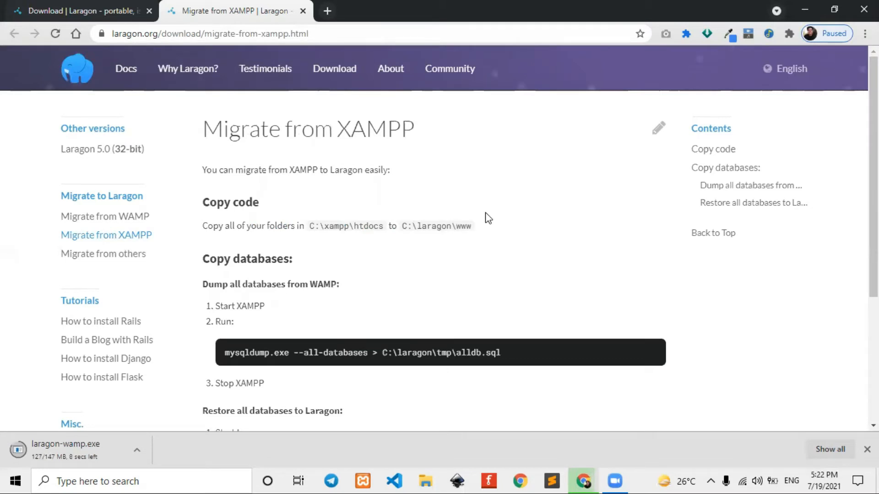
scroll(488, 218, "down", 3)
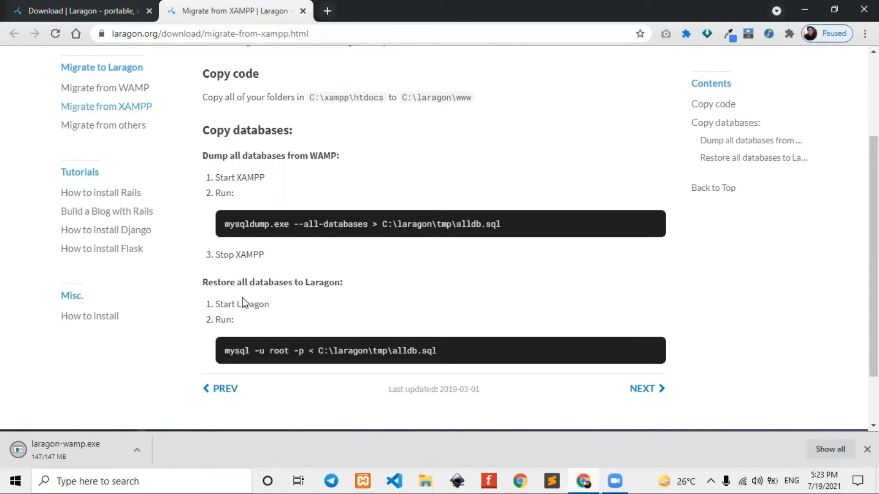
scroll(243, 302, "down", 2)
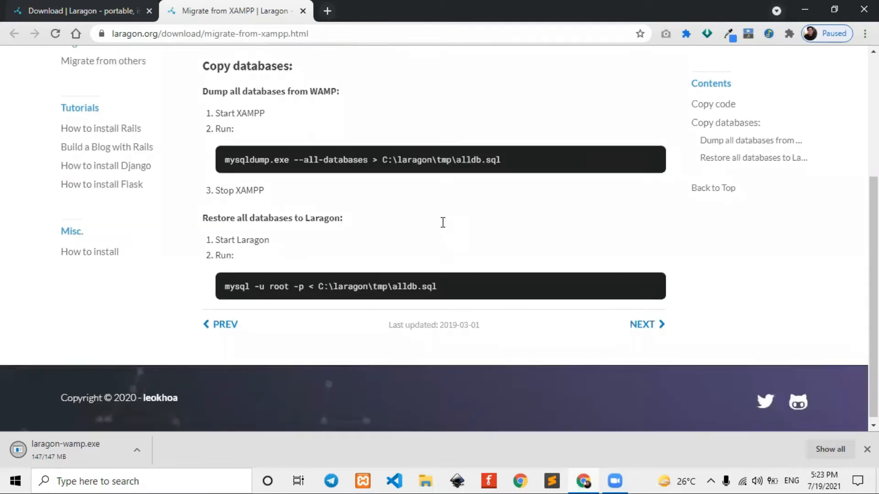
scroll(443, 222, "up", 4)
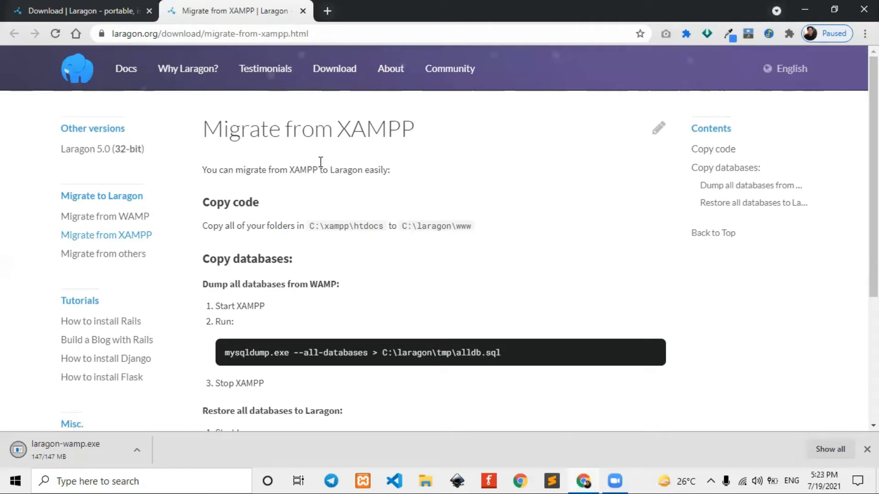
Open the Migrate from others guide and look over its code and database copying instructions.
scroll(410, 243, "down", 4)
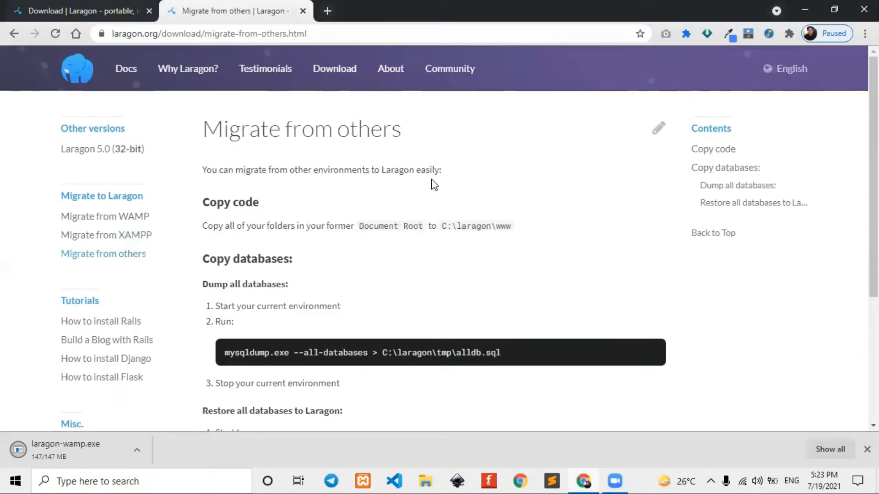
scroll(434, 174, "down", 3)
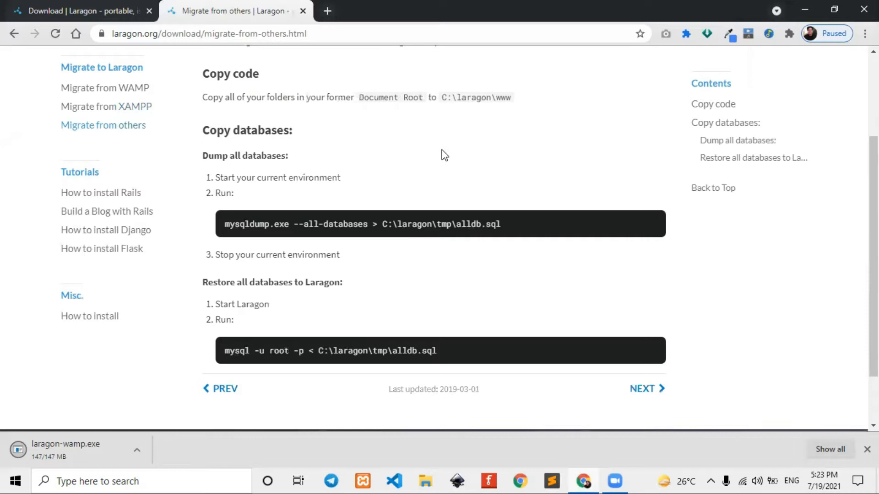
scroll(583, 281, "up", 3)
Open the How to install Rails tutorial and read its installation and app creation commands.
scroll(627, 313, "down", 5)
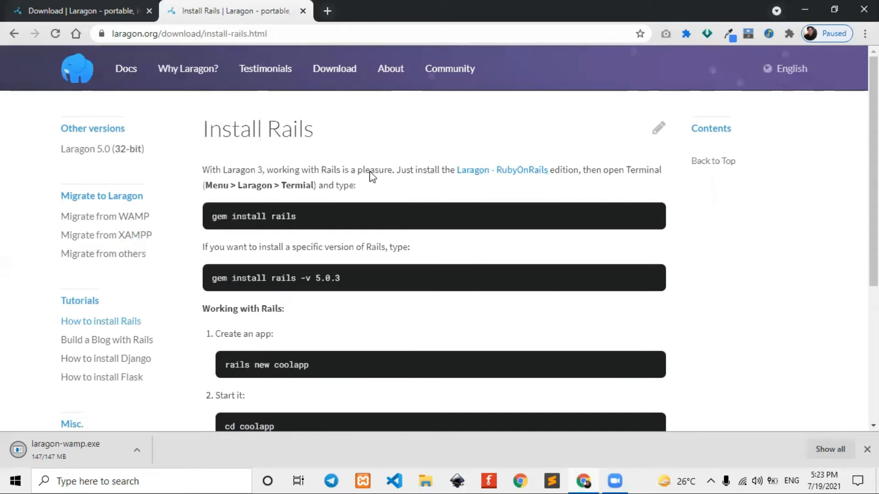
scroll(370, 176, "down", 5)
scroll(350, 149, "up", 5)
scroll(420, 257, "down", 5)
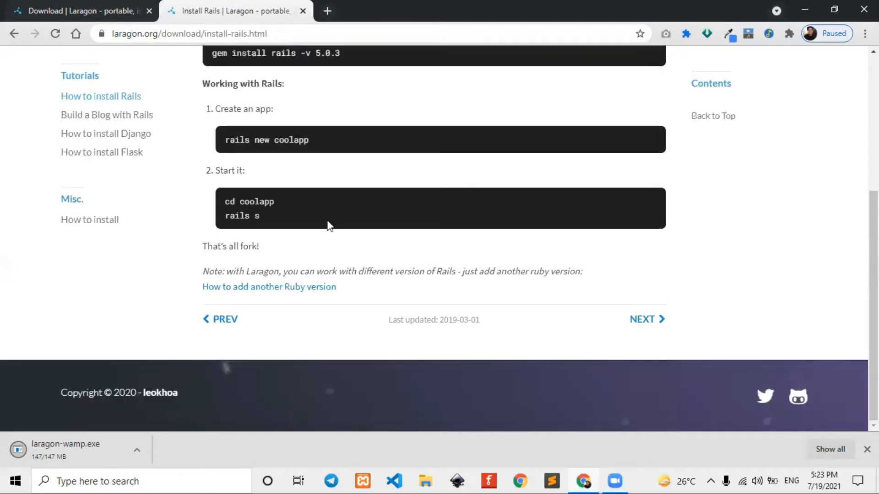
scroll(328, 223, "up", 5)
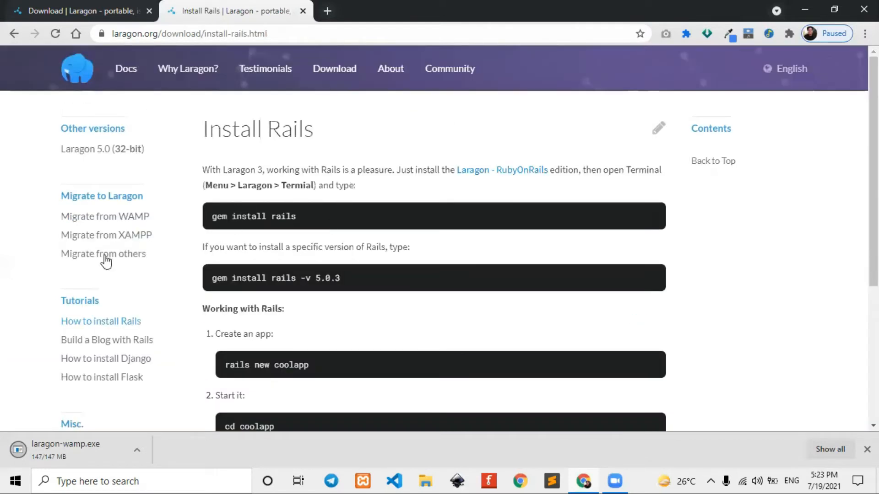
Open the How to install Django tutorial and look over its installation and first app instructions.
scroll(104, 256, "down", 1)
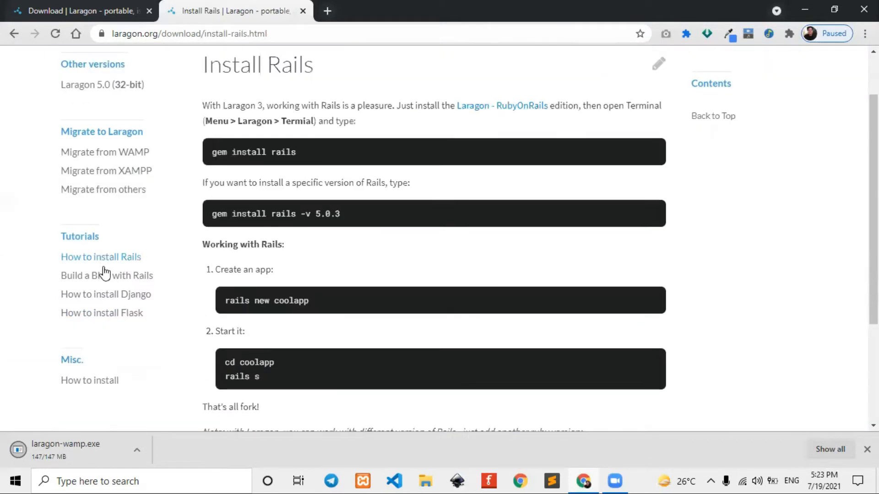
left_click(98, 296)
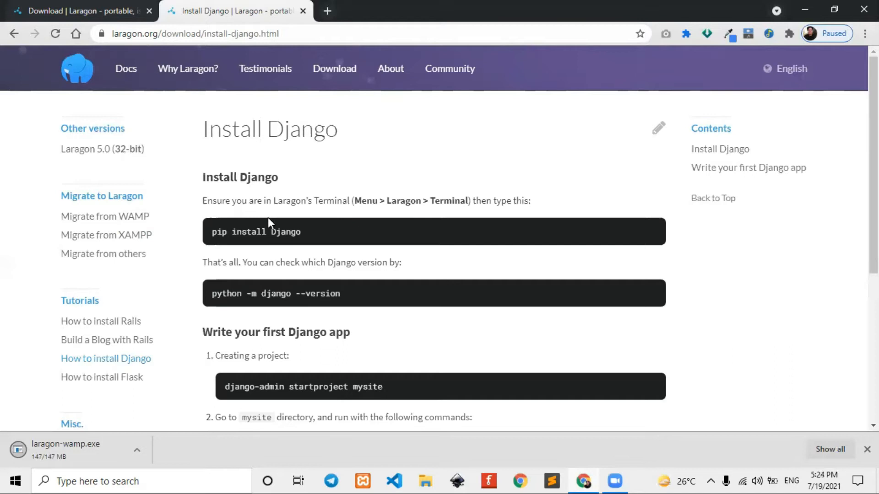
scroll(295, 210, "down", 3)
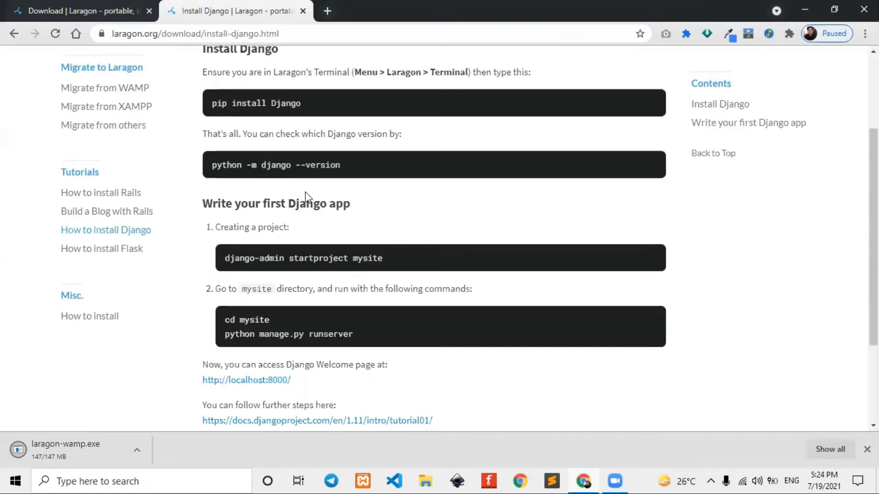
Read the Django tutorial's commands for installing Django, creating the mysite project and running its server.
scroll(338, 169, "down", 2)
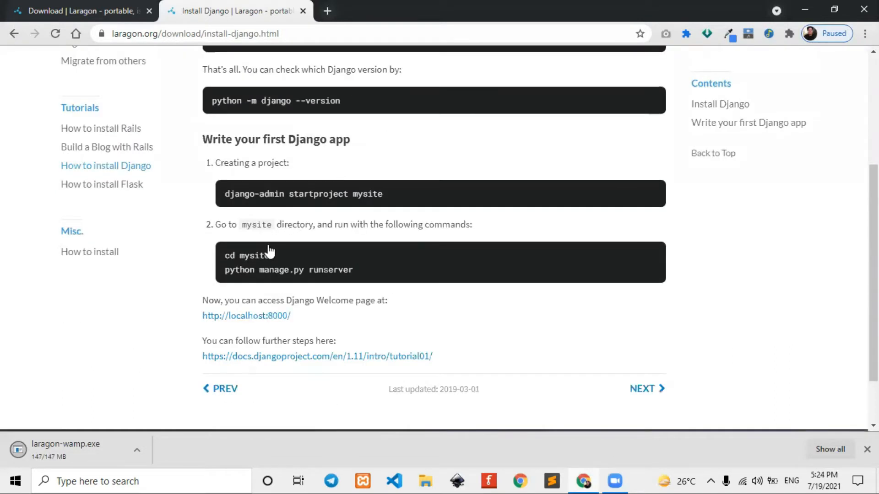
scroll(458, 220, "down", 2)
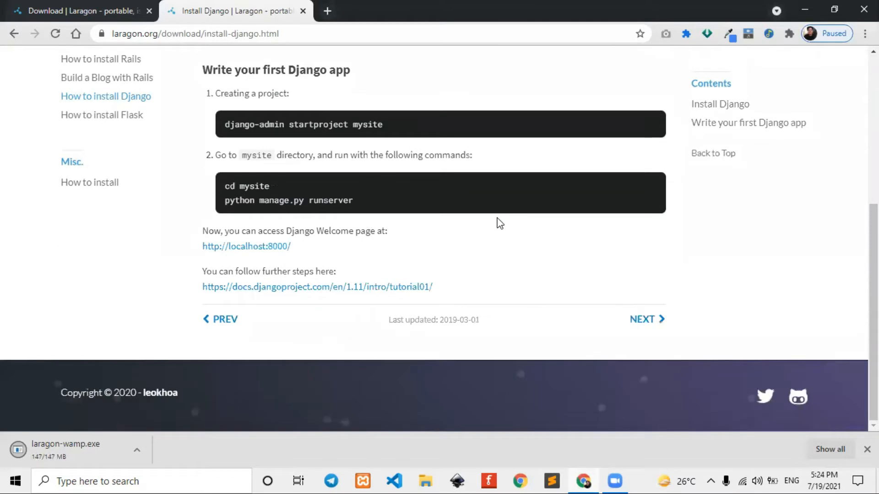
scroll(438, 162, "up", 5)
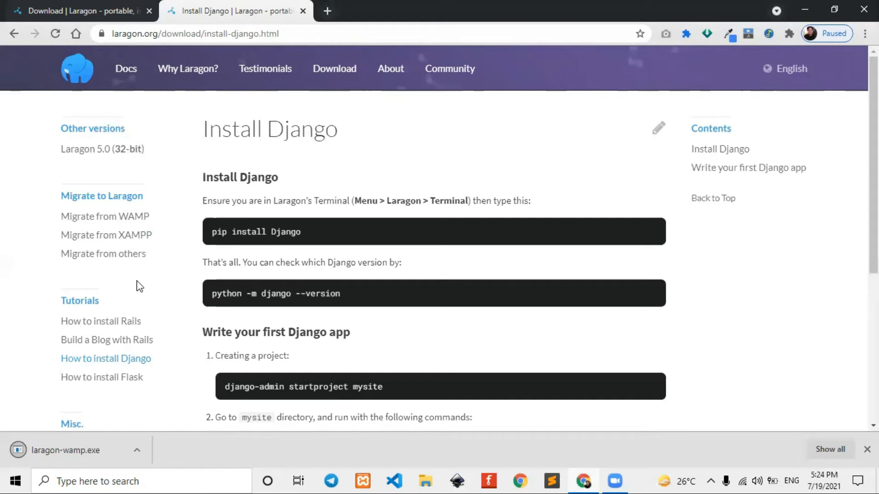
scroll(140, 286, "down", 3)
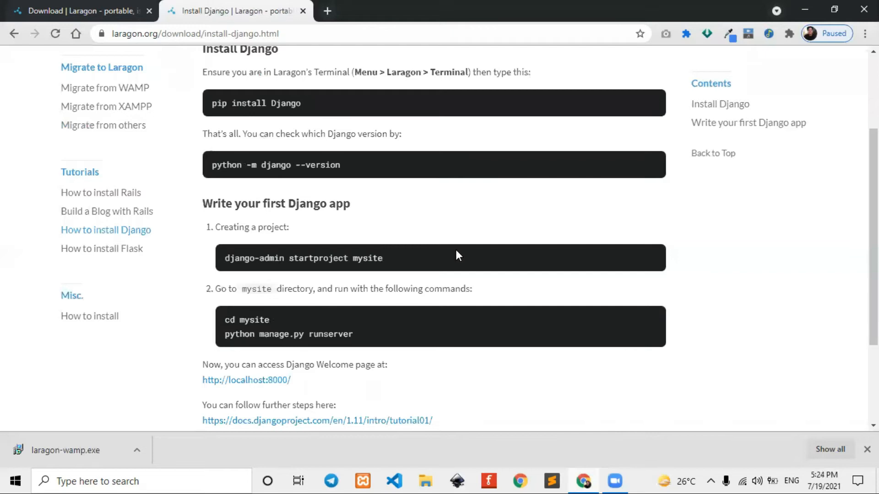
scroll(425, 142, "up", 3)
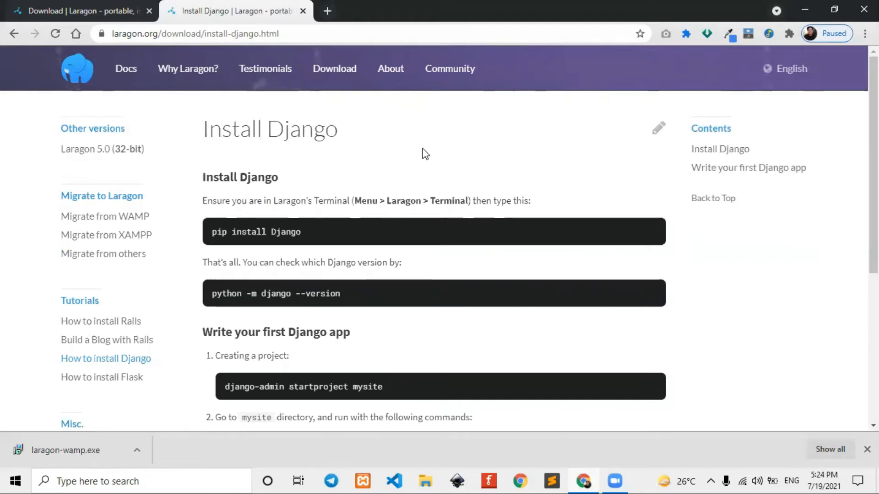
scroll(423, 153, "down", 5)
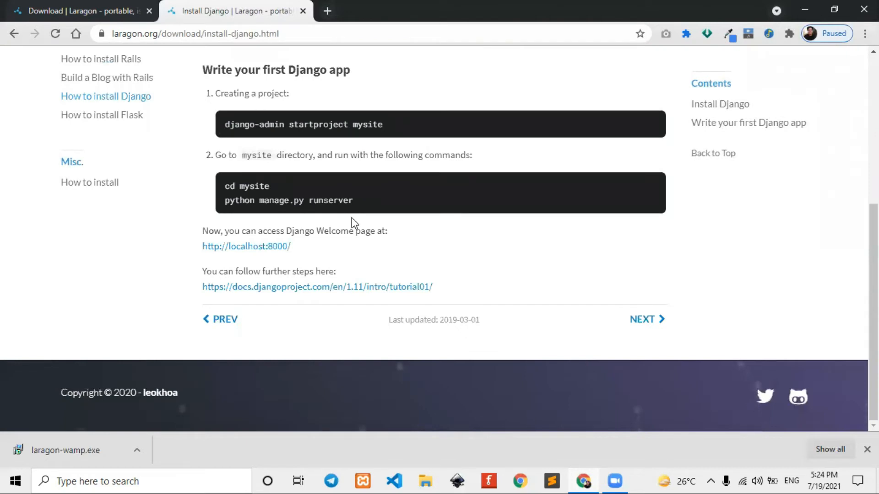
scroll(235, 240, "up", 3)
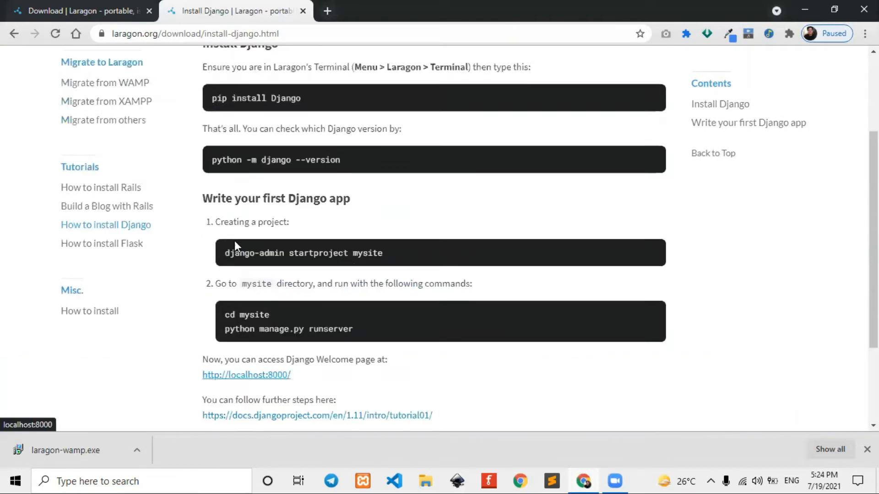
scroll(234, 241, "up", 3)
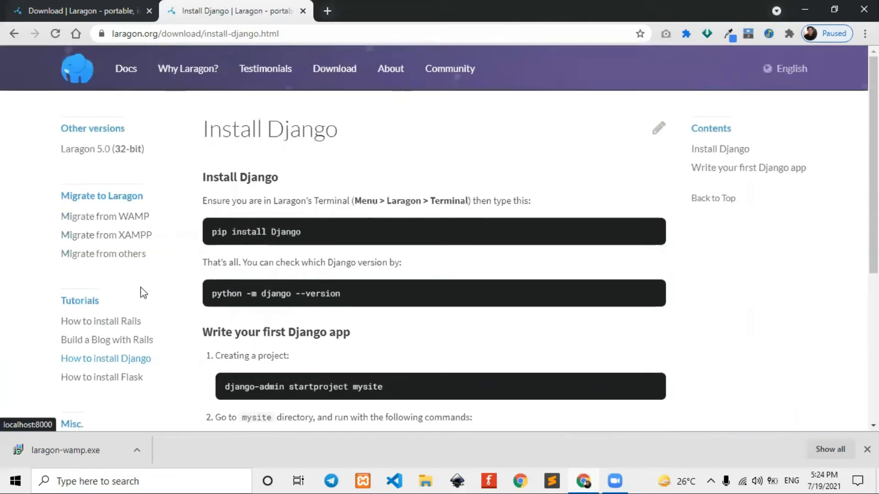
Launch the downloaded laragon-wamp.exe installer and minimize the browser window.
left_click(137, 453)
left_click(59, 450)
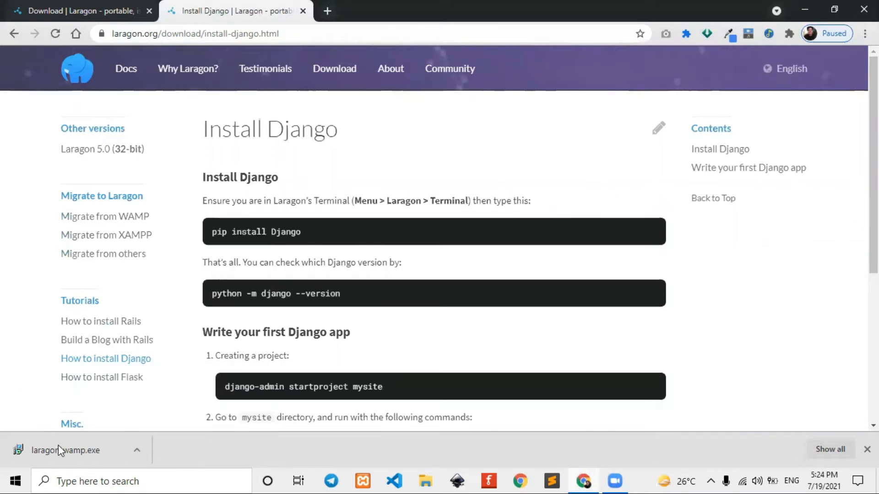
left_click(60, 450)
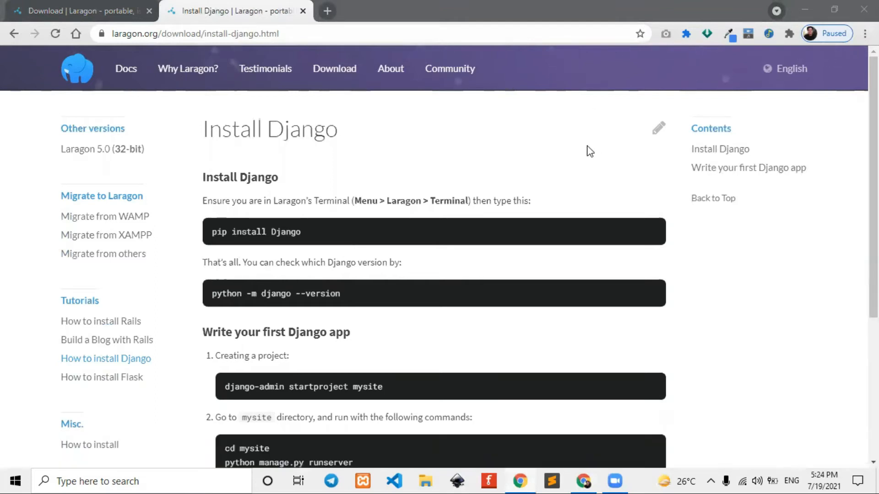
left_click(805, 15)
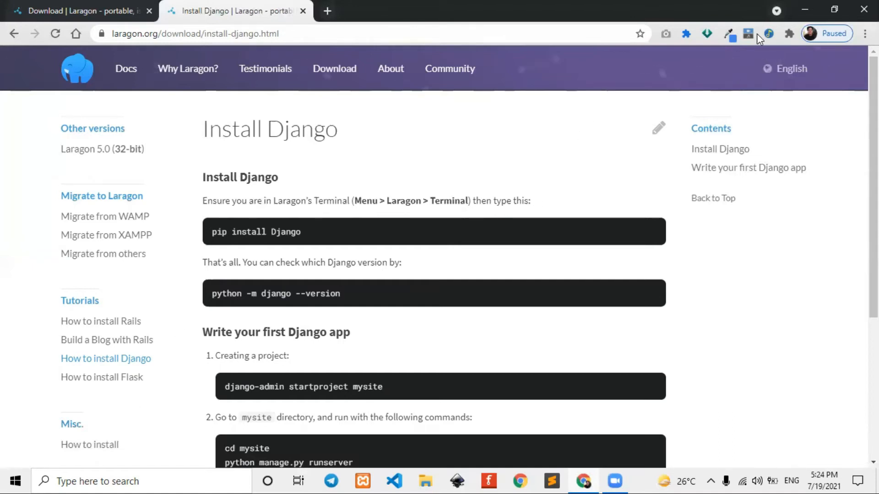
left_click(802, 9)
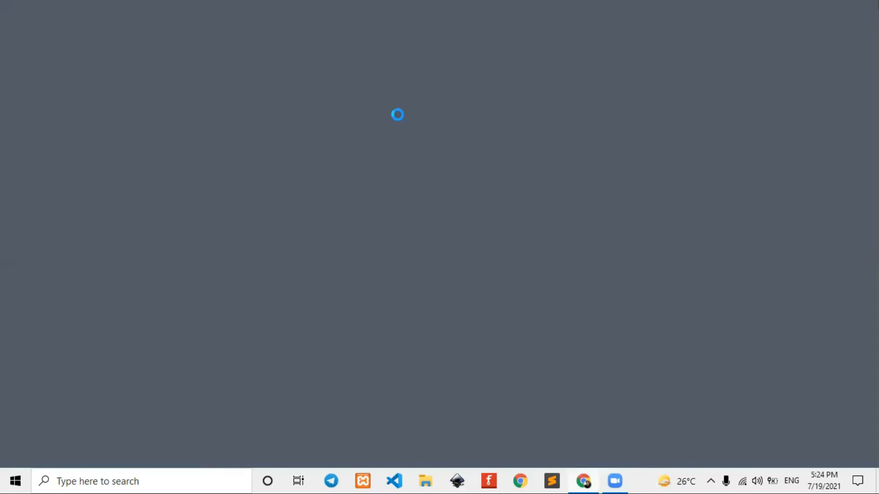
right_click(400, 113)
left_click(556, 111)
right_click(423, 110)
right_click(365, 132)
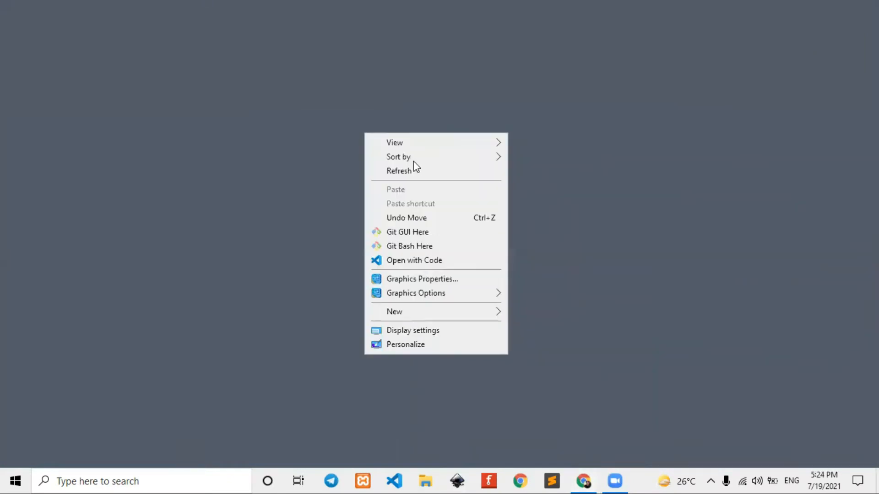
left_click(513, 123)
right_click(420, 155)
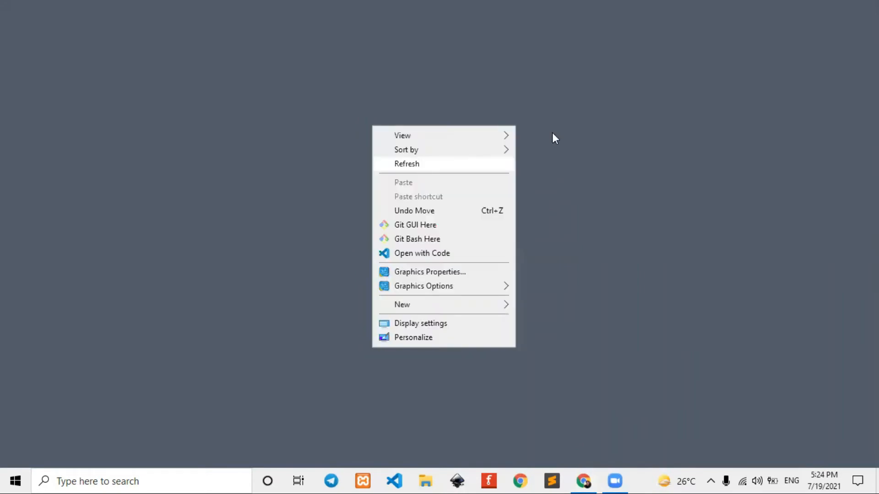
left_click(537, 135)
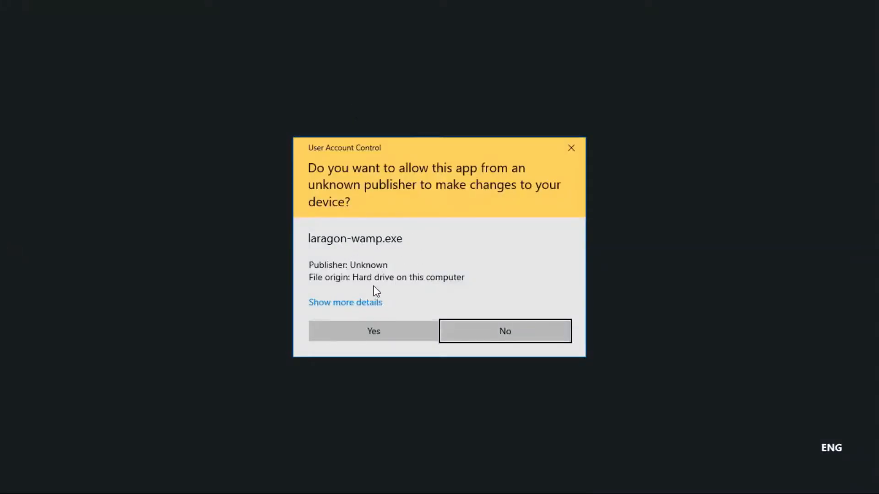
Allow laragon-wamp.exe to make changes to the device and look through the available setup languages.
left_click(370, 330)
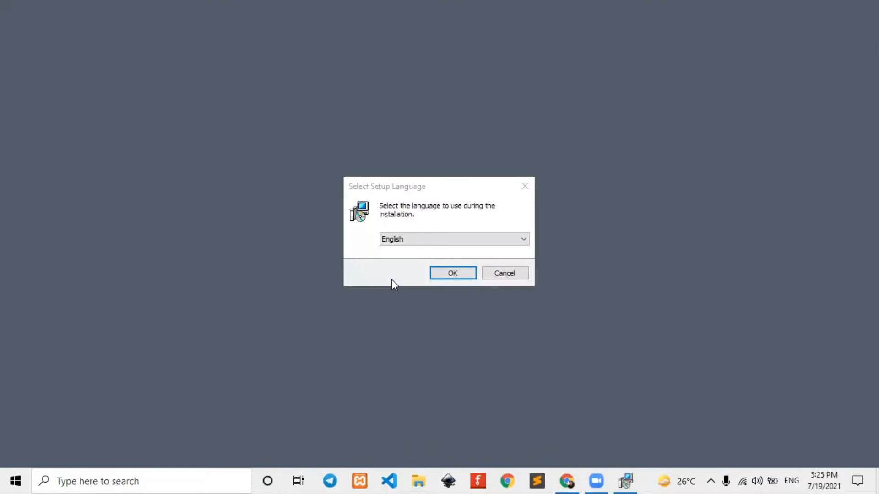
left_click(425, 245)
scroll(437, 343, "down", 3)
scroll(435, 353, "up", 4)
scroll(432, 353, "down", 3)
scroll(476, 310, "up", 3)
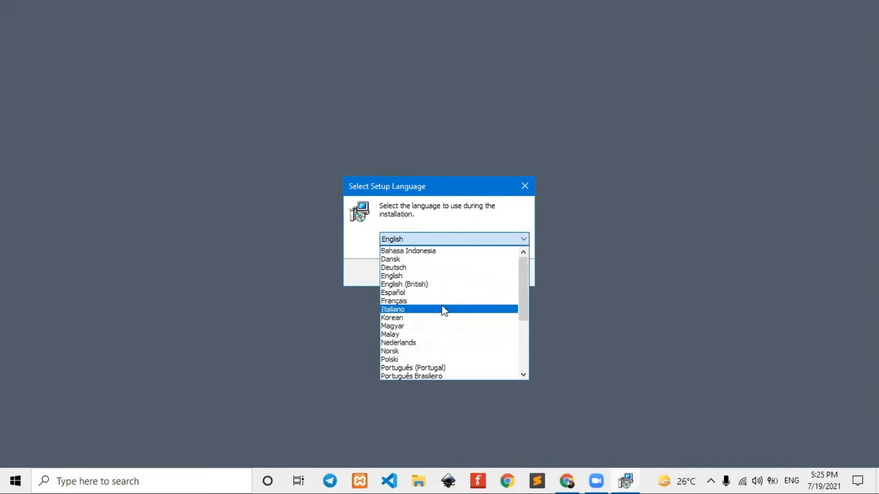
Try Bahasa Indonesia as the setup language, and set it back to English.
left_click(409, 252)
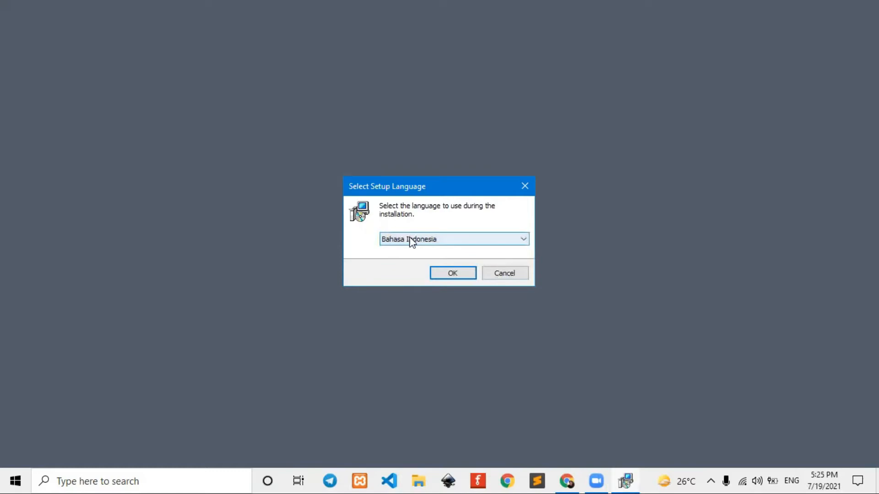
left_click(408, 241)
left_click(409, 251)
left_click(407, 242)
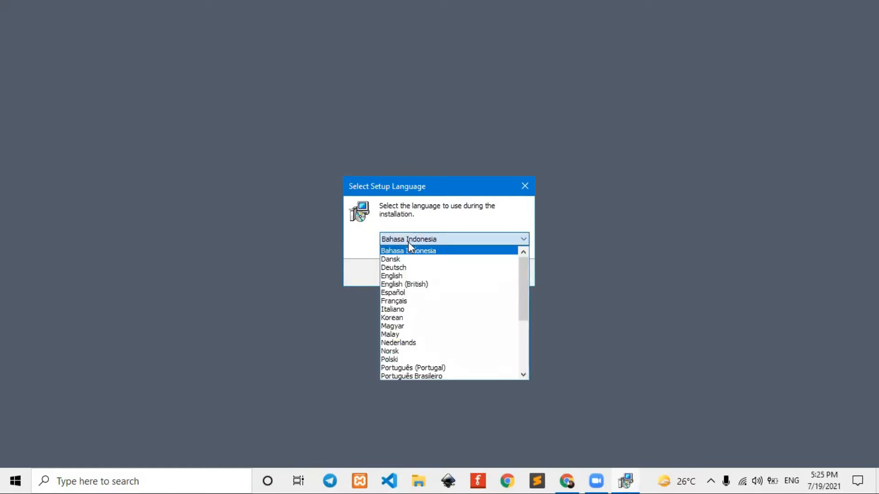
left_click(405, 276)
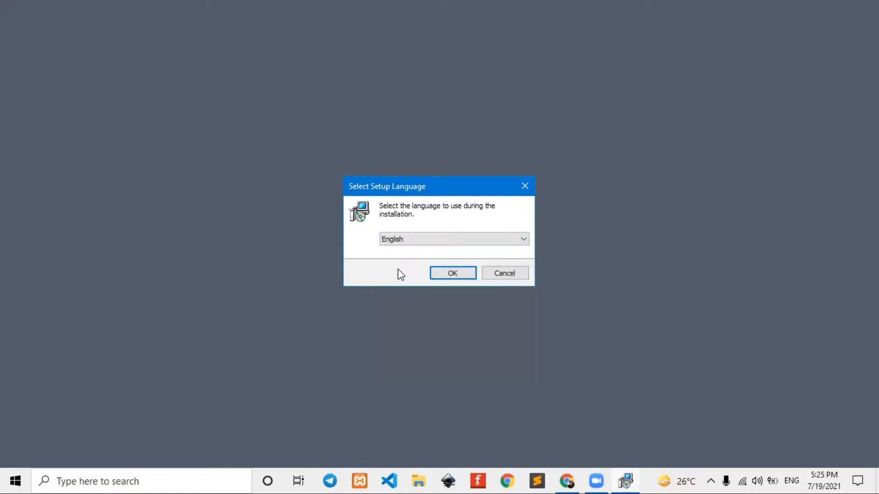
Confirm English as the setup language and accept C:\laragon as the installation folder.
left_click(428, 241)
scroll(428, 241, "up", 1)
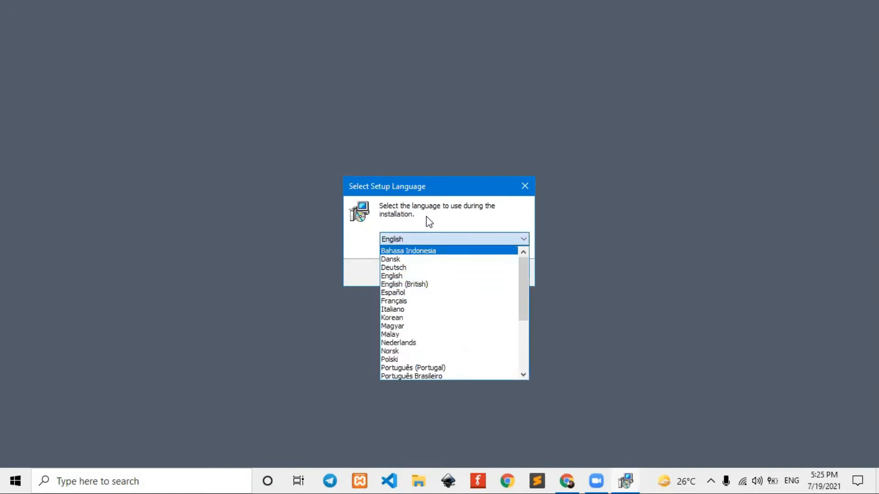
left_click(440, 241)
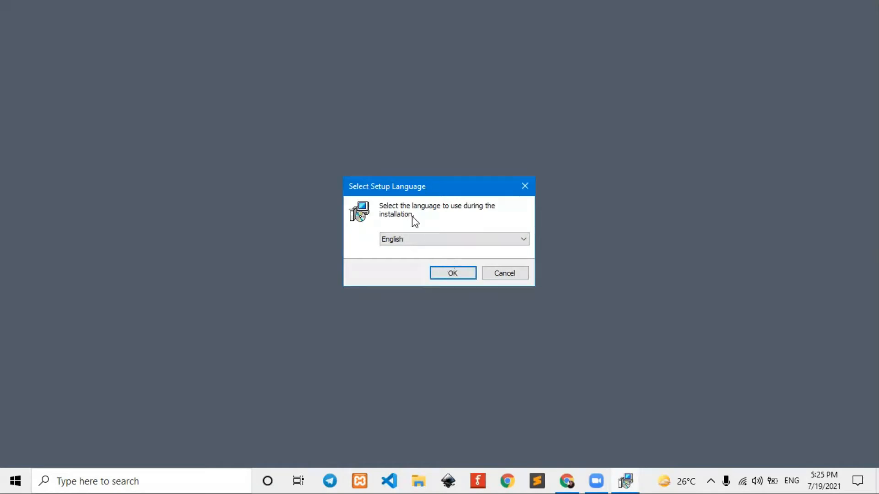
left_click(453, 275)
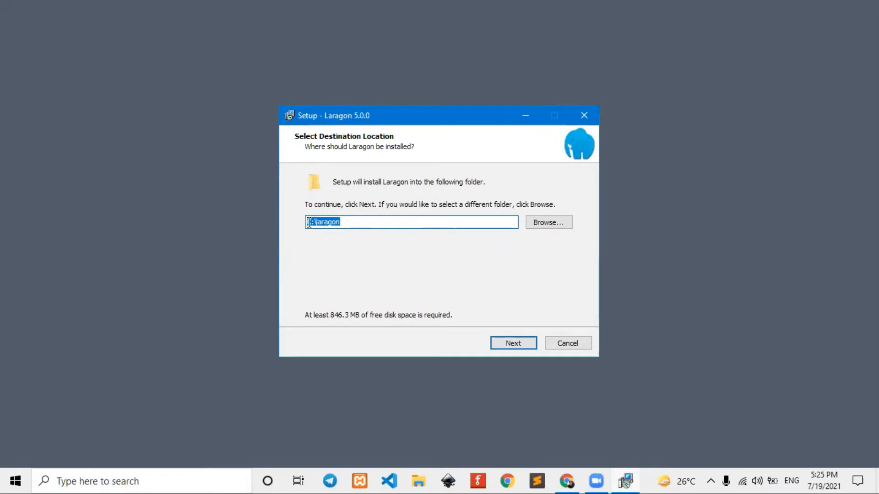
left_click(518, 344)
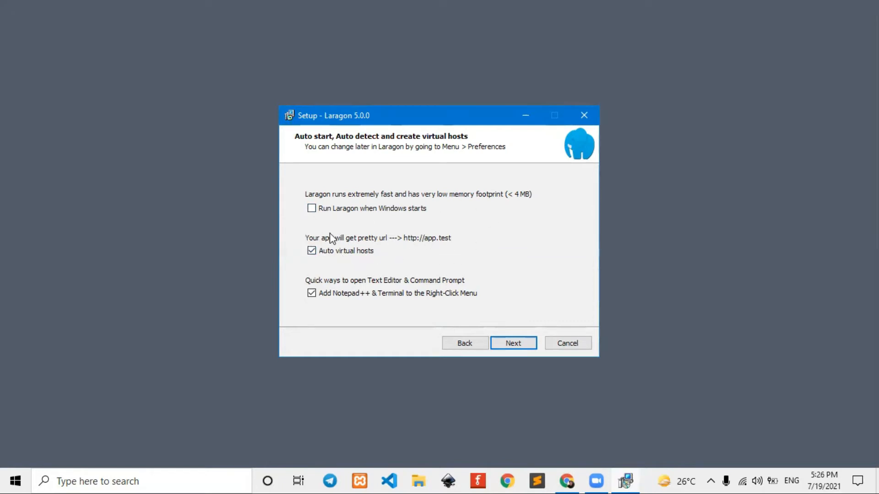
Keep Auto virtual hosts and the Notepad++ & Terminal right-click option enabled, and proceed to the installation summary.
left_click(350, 296)
left_click(350, 297)
left_click(350, 297)
left_click(510, 345)
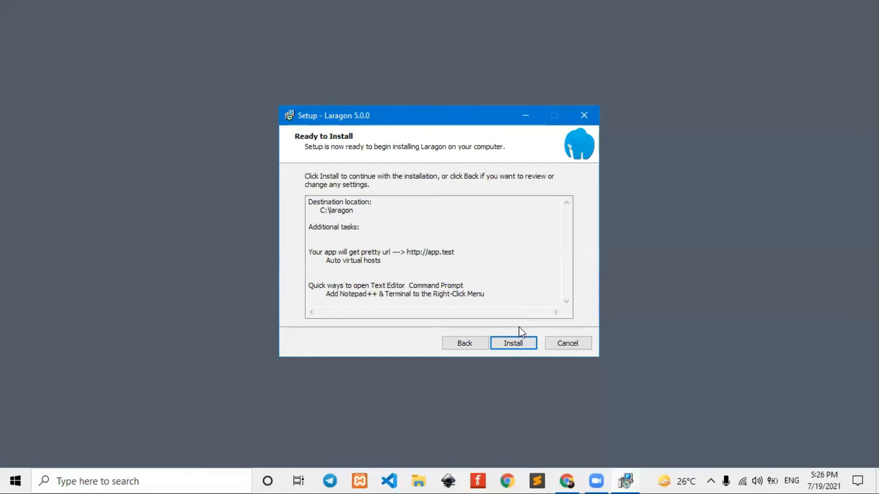
Install Laragon and finish the setup with Run Laragon enabled, opening the README file in Notepad.
left_click(522, 345)
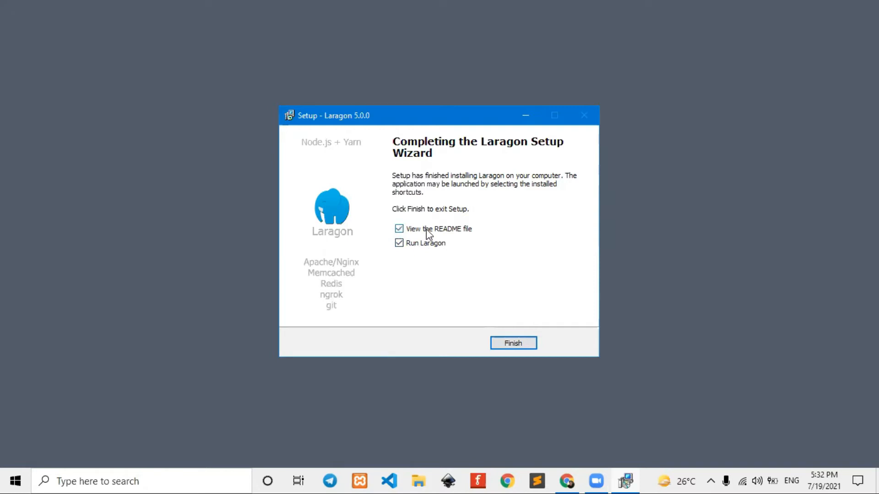
left_click(516, 345)
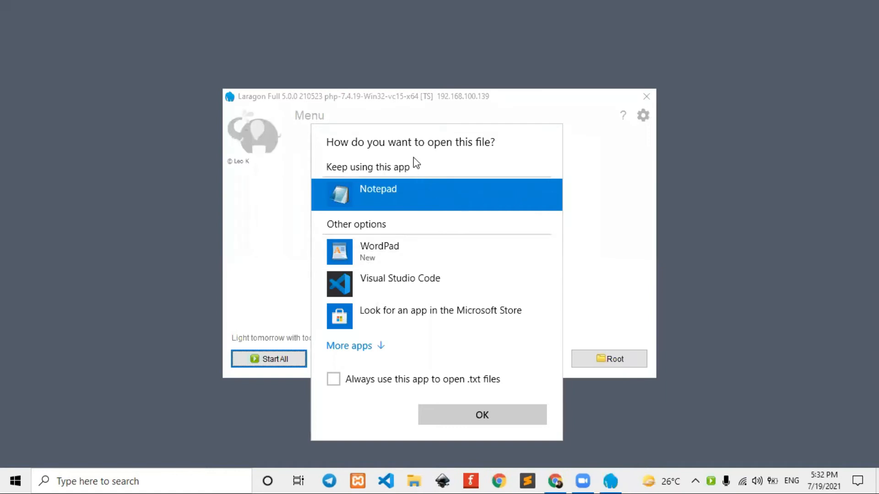
left_click(481, 417)
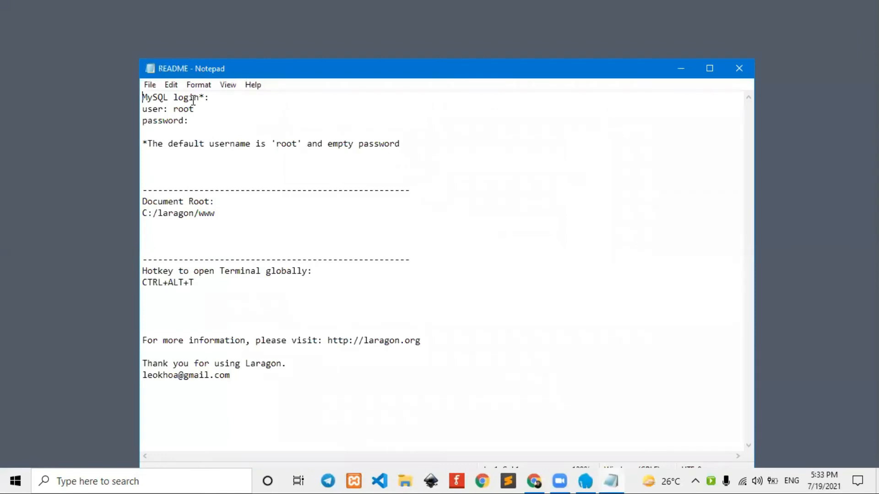
Read the README's MySQL login, document root and Terminal hotkey details, and close the file.
left_click(213, 109)
left_click_drag(174, 109, 229, 109)
left_click(201, 121)
left_click_drag(145, 212, 215, 213)
left_click(239, 215)
left_click(197, 284)
left_click(415, 329)
left_click(739, 69)
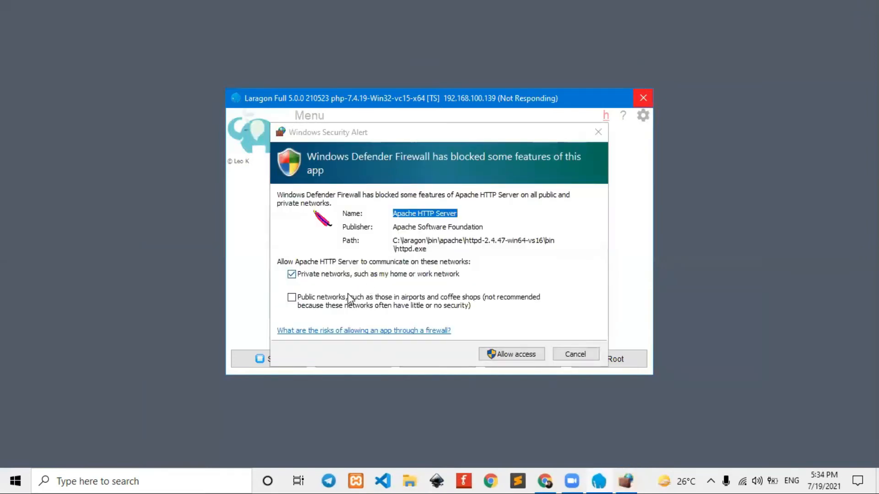
Allow Apache HTTP Server and mysqld through the firewall on both private and public networks.
left_click(321, 302)
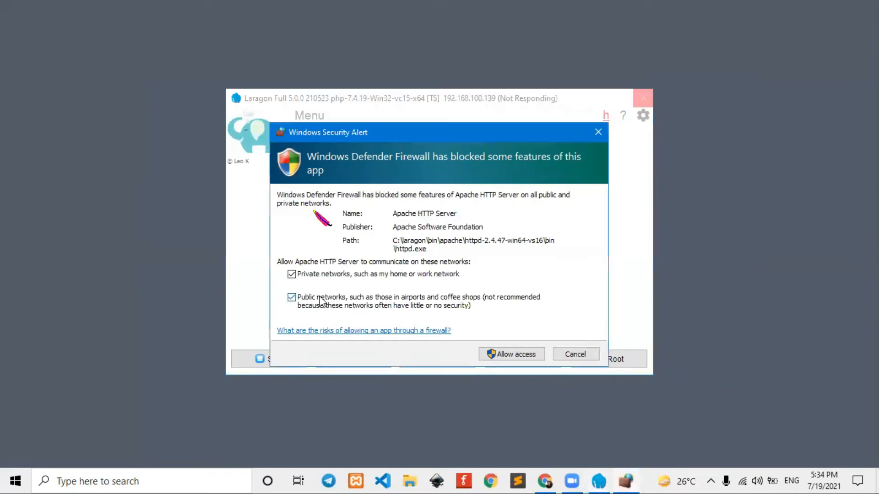
left_click(516, 353)
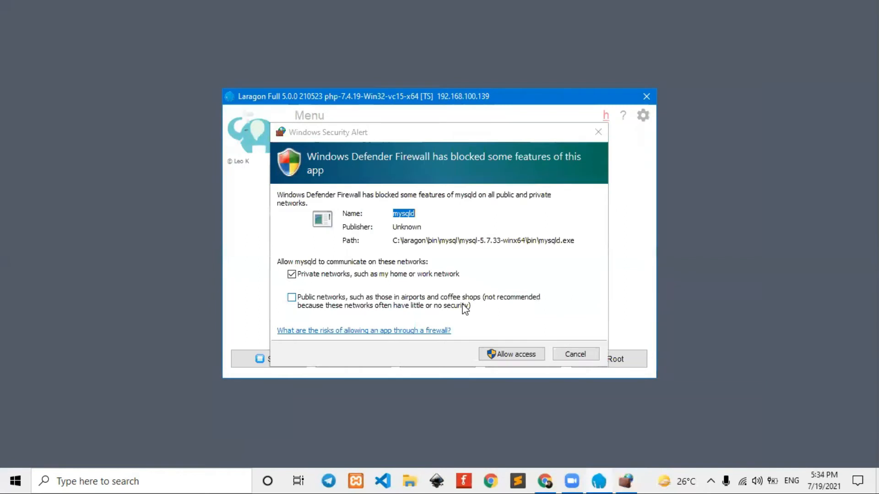
left_click(293, 301)
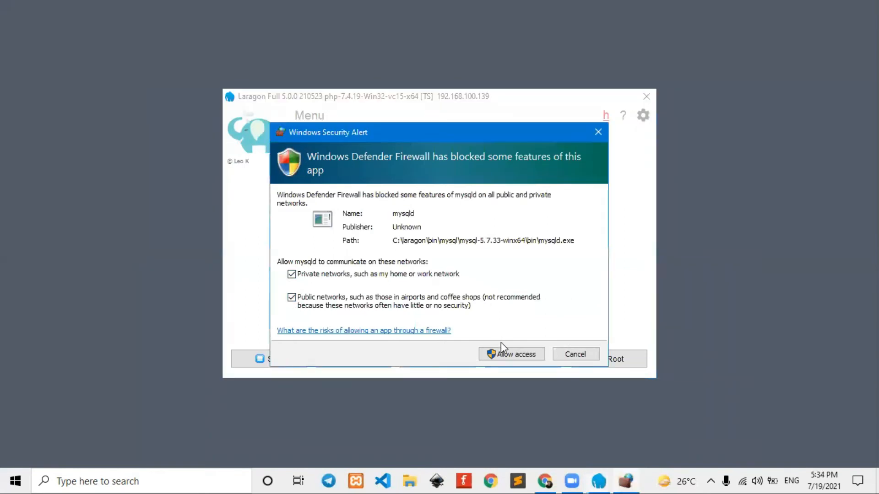
left_click(511, 353)
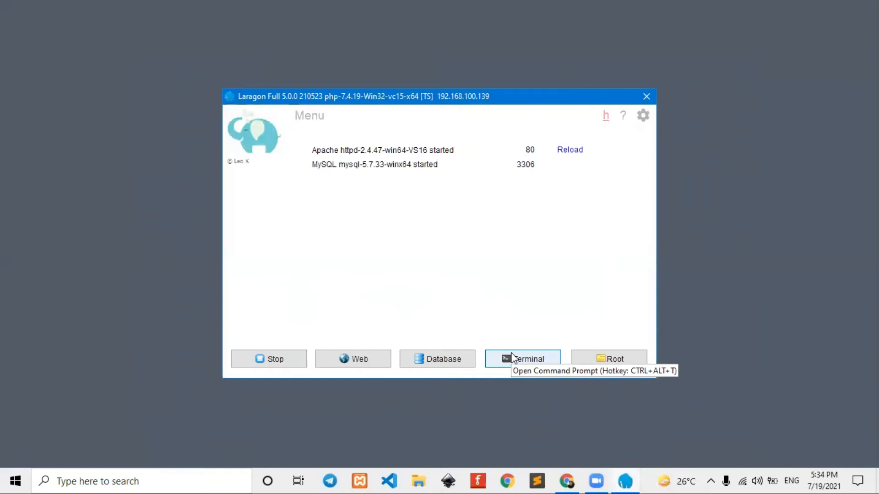
Open Laragon's preferences to view the general settings.
left_click(512, 357)
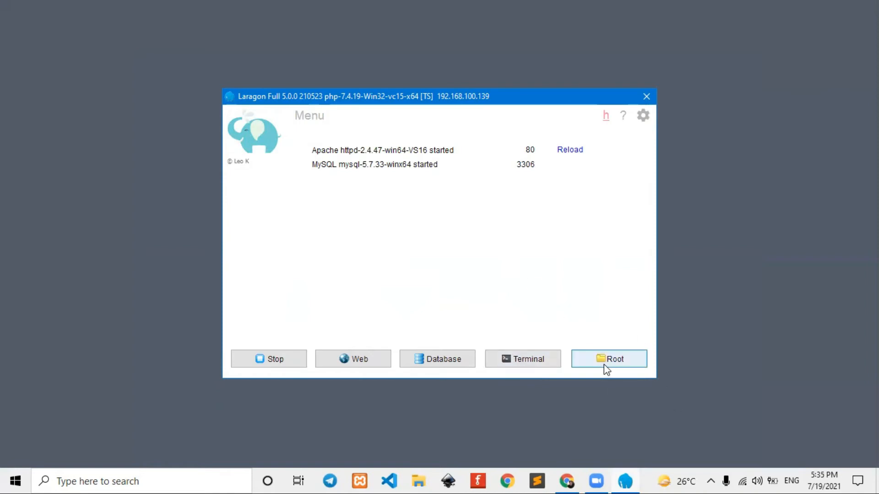
left_click(643, 116)
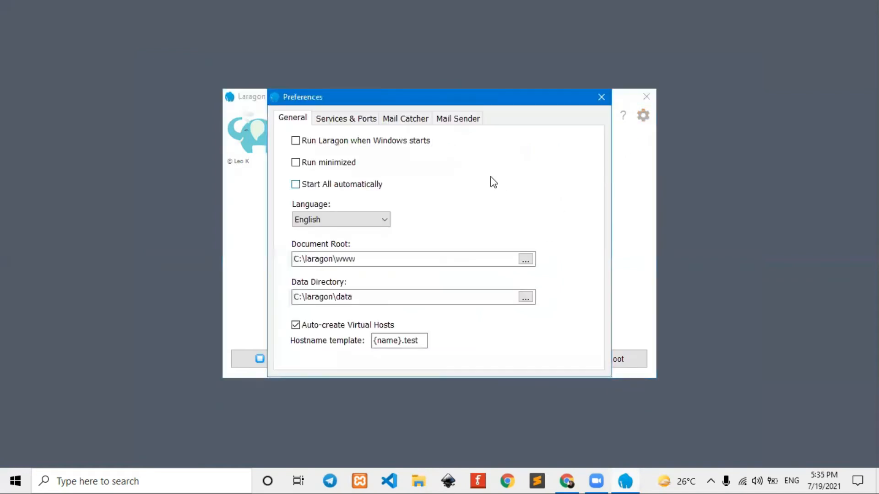
Review the Services & Ports, Mail Catcher, Mail Sender and General preferences, and close the preferences window.
left_click(356, 122)
left_click(410, 123)
left_click(469, 122)
left_click(292, 122)
left_click(444, 120)
left_click(345, 192)
left_click(339, 160)
left_click(336, 192)
left_click(601, 98)
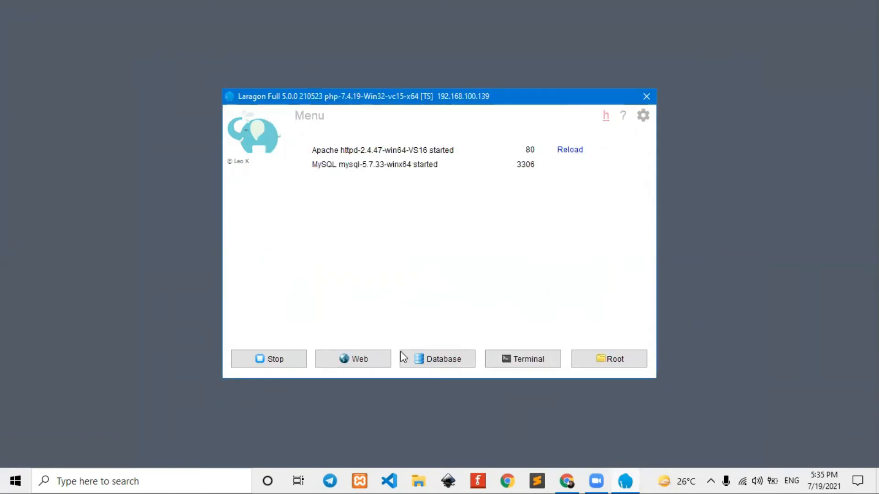
Open Laragon's localhost page in the browser and examine its Document Root path.
left_click(362, 360)
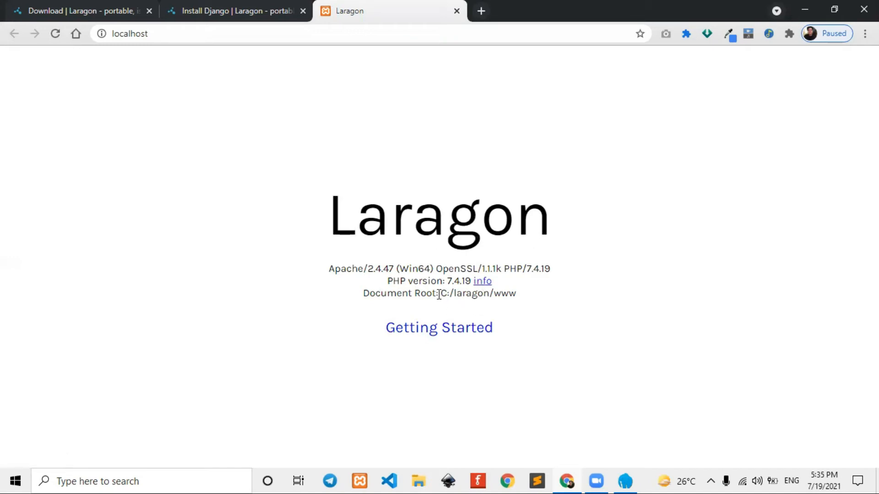
left_click_drag(442, 293, 526, 298)
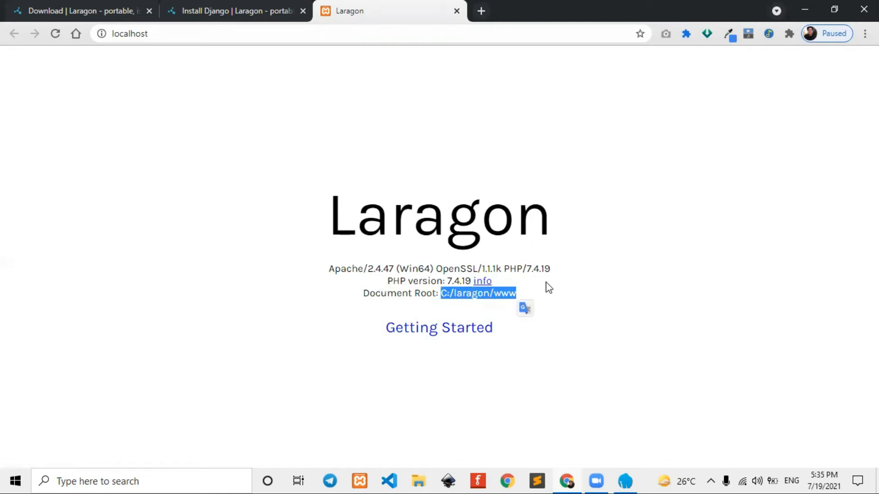
left_click(575, 292)
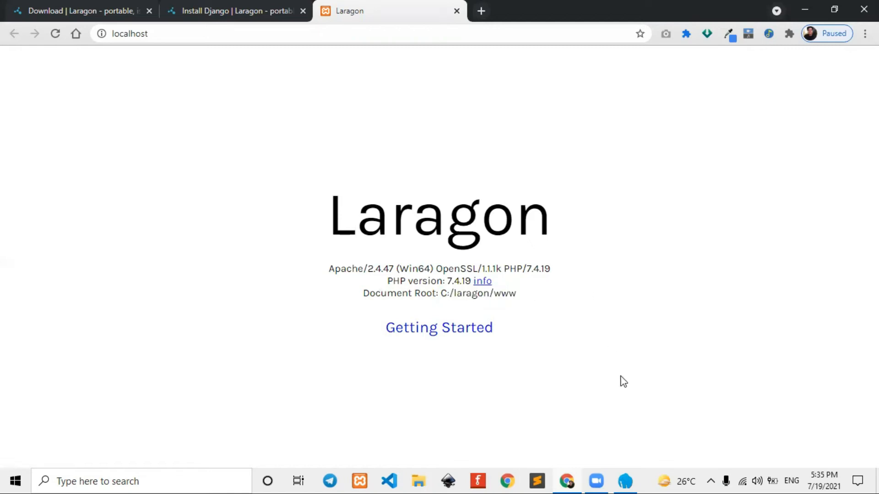
Open the www document root folder from Laragon and compare it with the path on the localhost page.
left_click(625, 481)
left_click(610, 361)
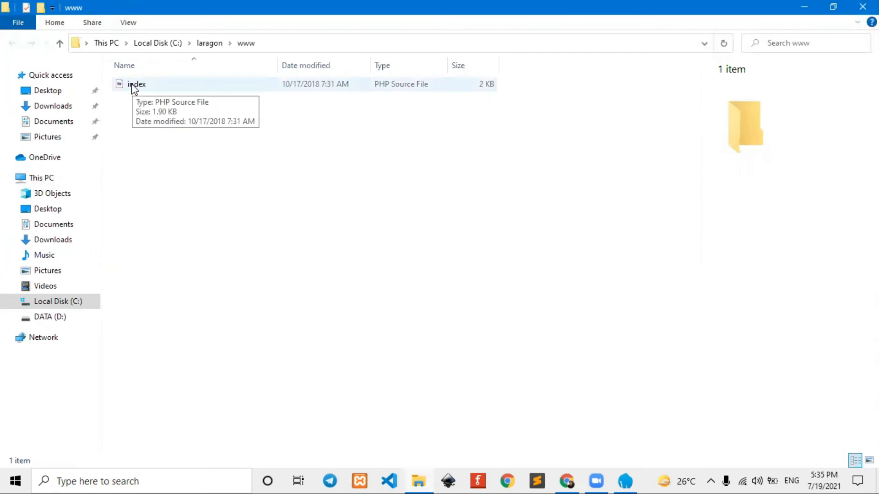
left_click(567, 480)
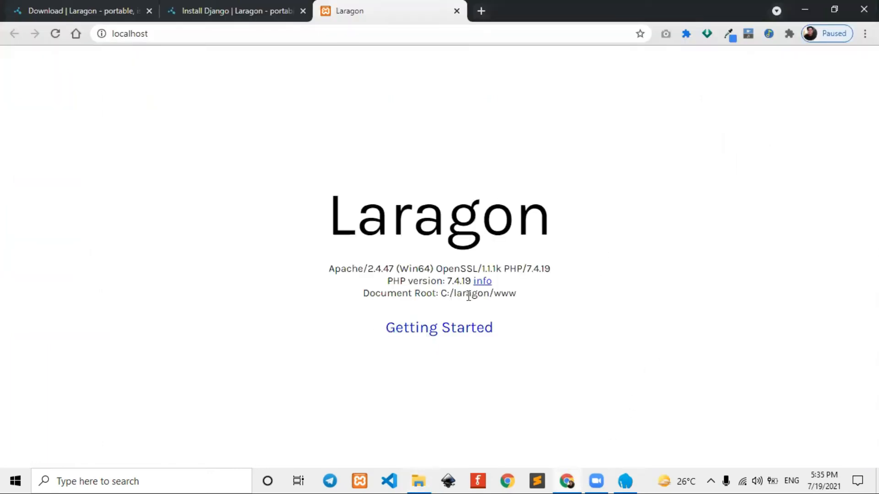
mouse_move(567, 480)
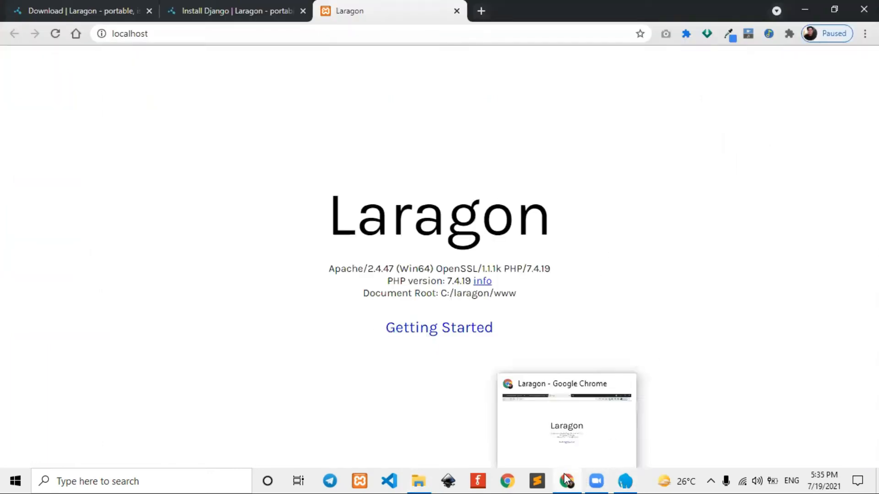
left_click(425, 476)
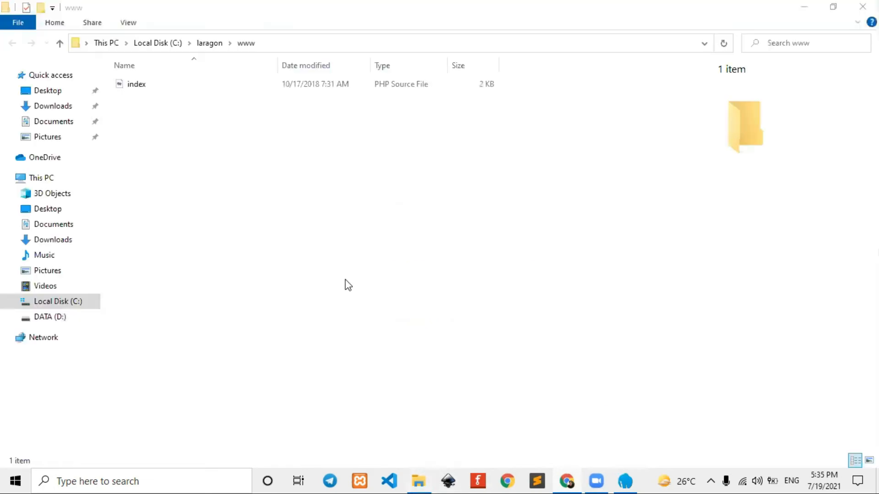
Open the index PHP file from the www folder in Notepad++.
right_click(157, 92)
left_click(168, 86)
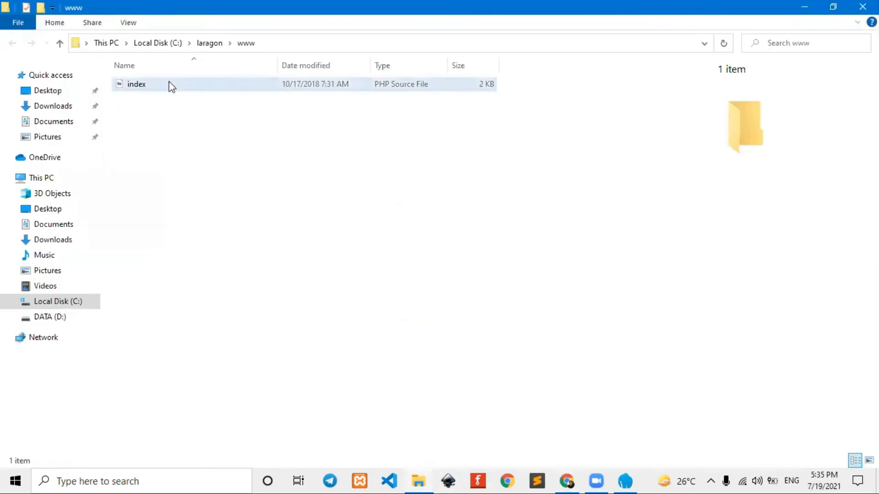
double_click(170, 84)
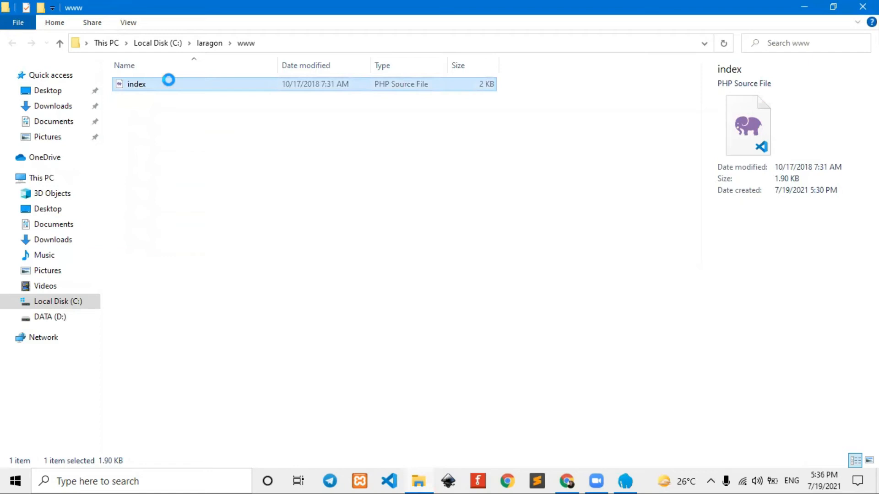
right_click(173, 82)
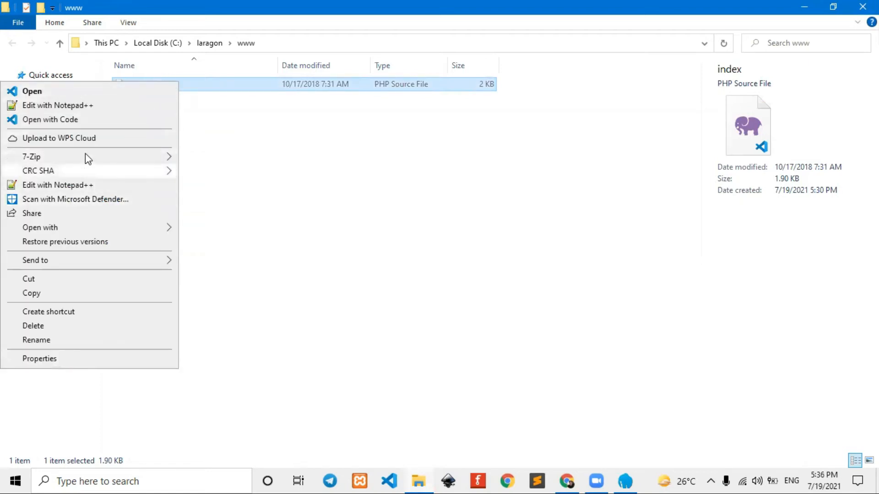
left_click(79, 106)
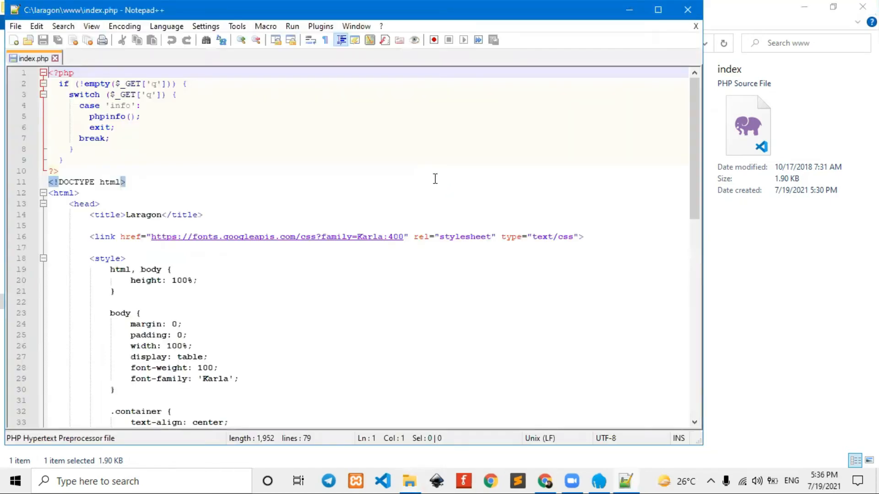
Append "Tested By" and the tester's name to the Laragon title div in index.php, save it and reload the localhost page.
left_click(414, 181)
scroll(379, 264, "down", 16)
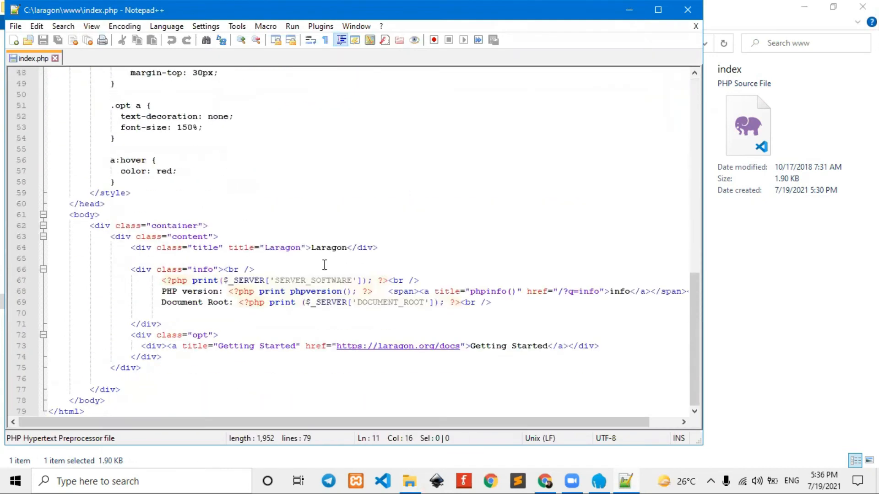
left_click(324, 266)
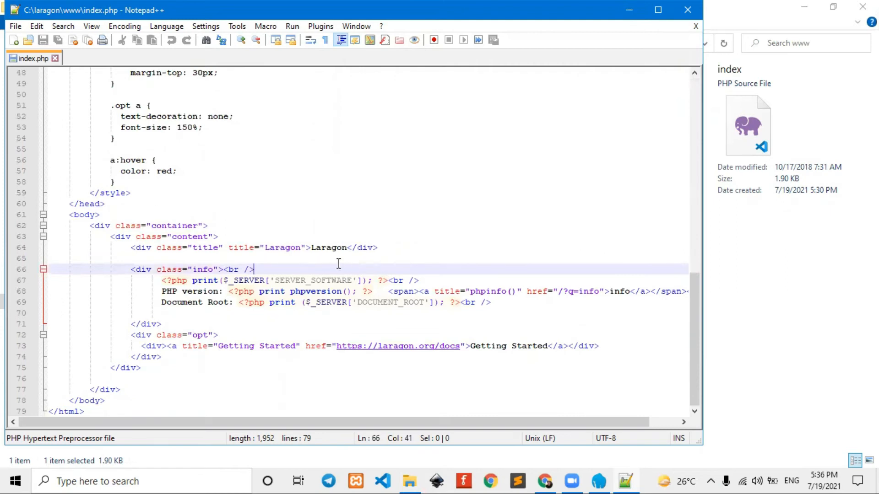
left_click(345, 247)
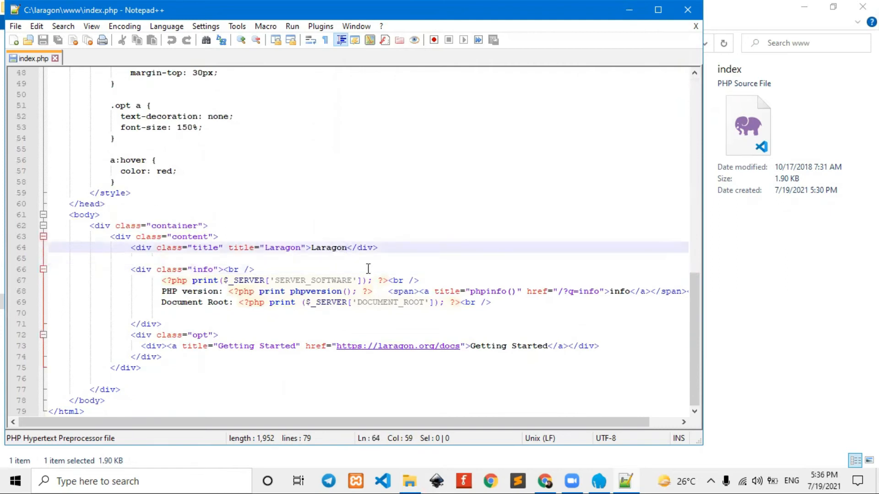
type("Tested ")
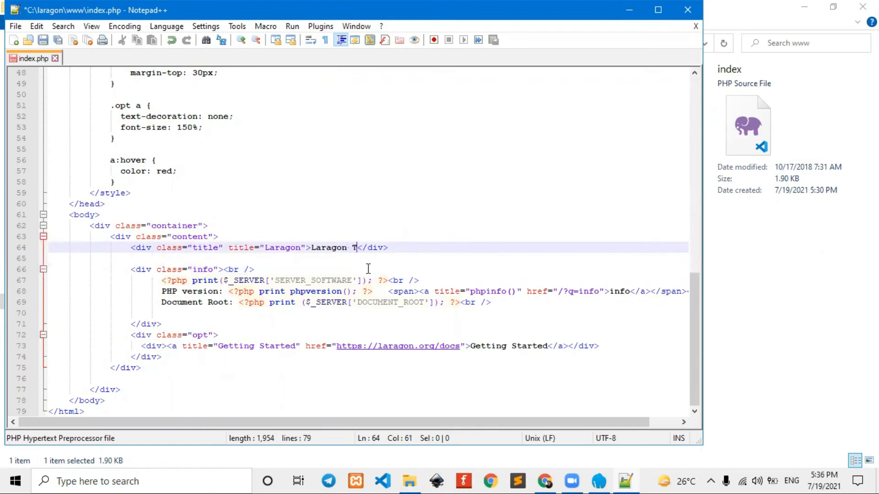
type("By Ajang")
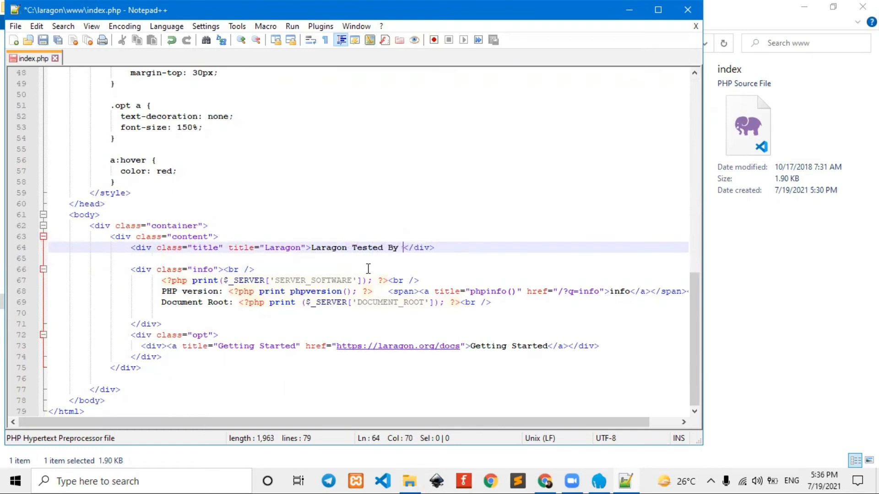
key("ctrl+s")
key("ctrl+a")
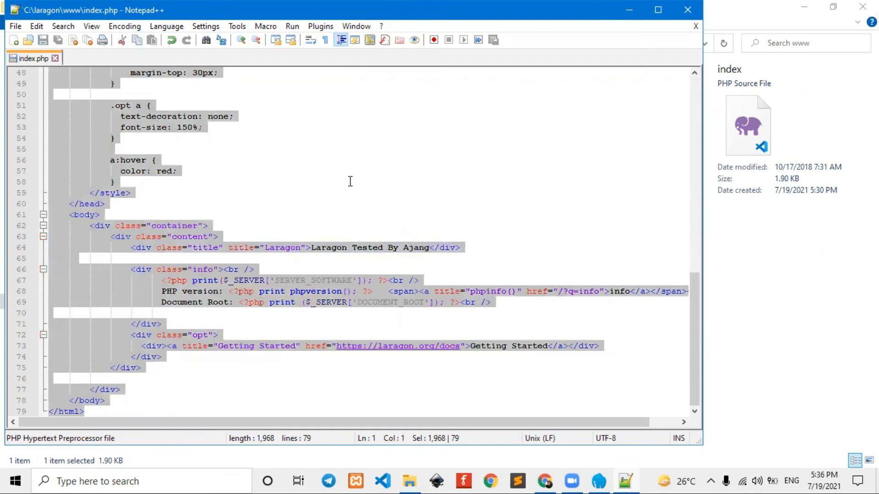
left_click(350, 182)
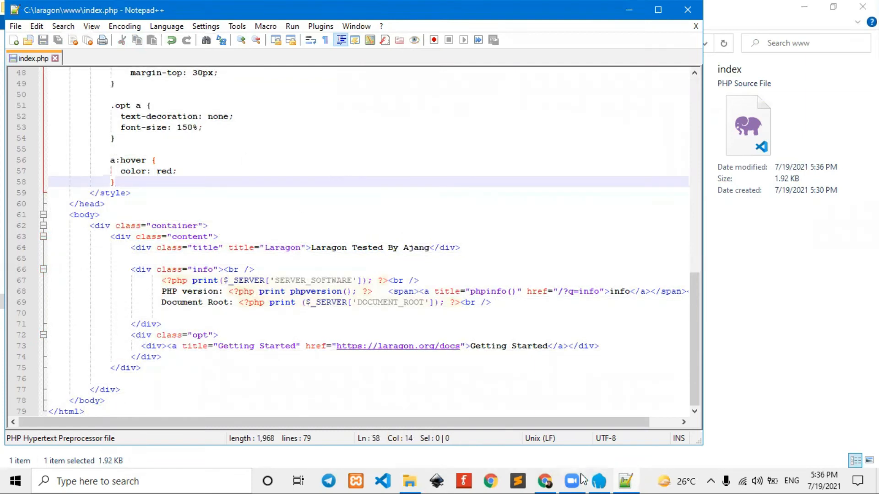
left_click(544, 481)
key("F5")
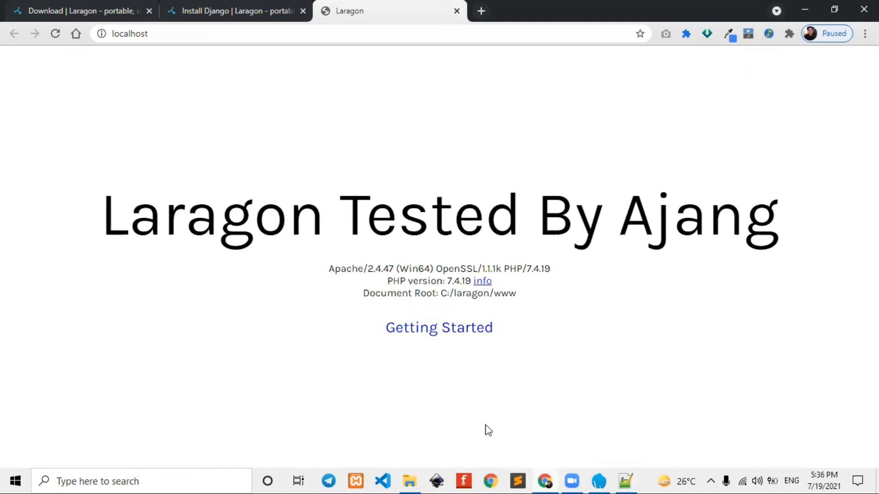
Create a new folder named cp inside the www folder.
left_click(409, 480)
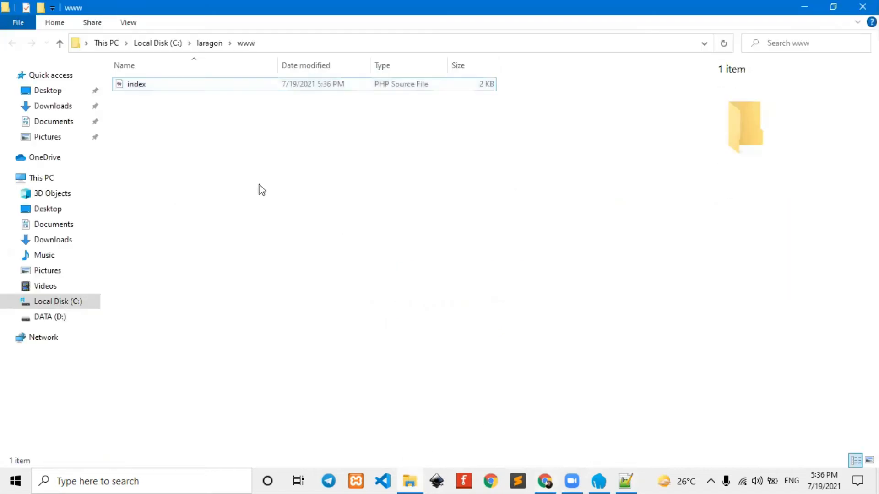
right_click(180, 159)
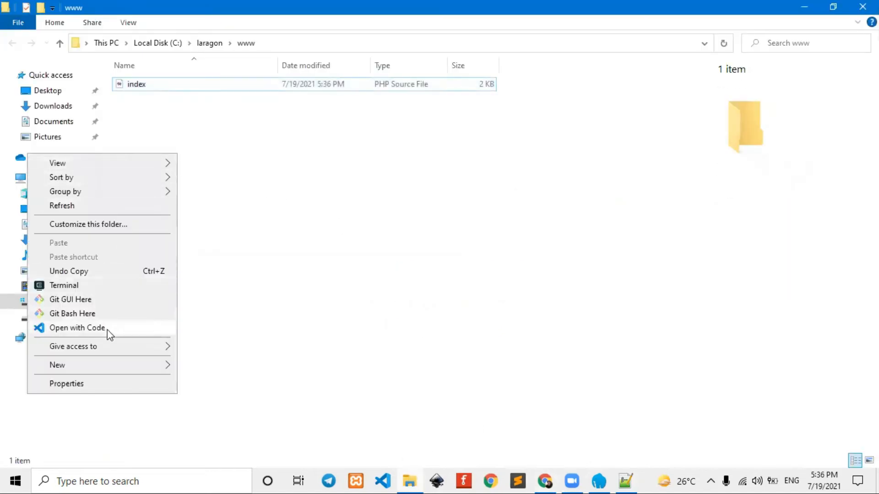
mouse_move(104, 365)
left_click(254, 191)
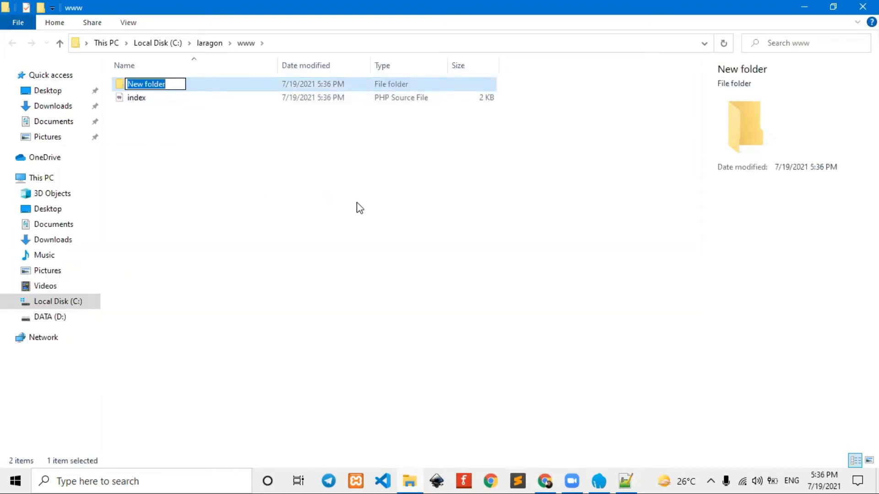
type("company")
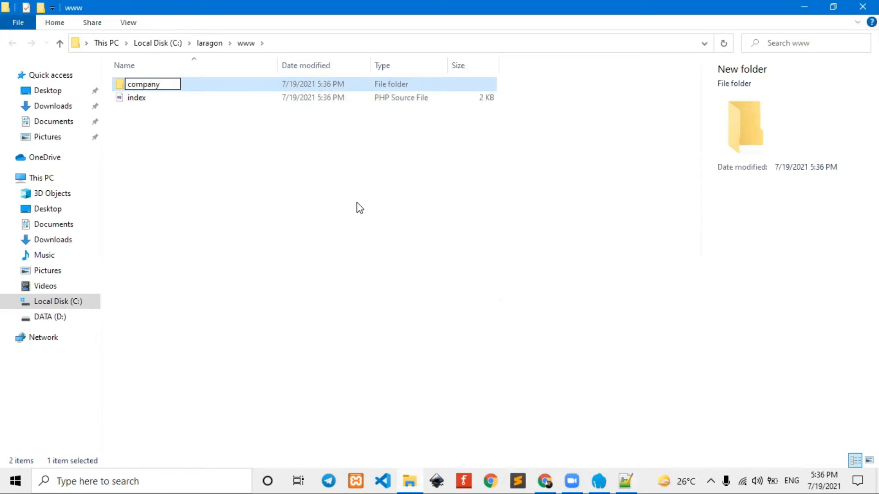
key("BackSpace")
key("BackSpace")
key("BackSpace")
key("BackSpace")
key("BackSpace")
key("BackSpace")
type("p")
key("Return")
left_click(256, 280)
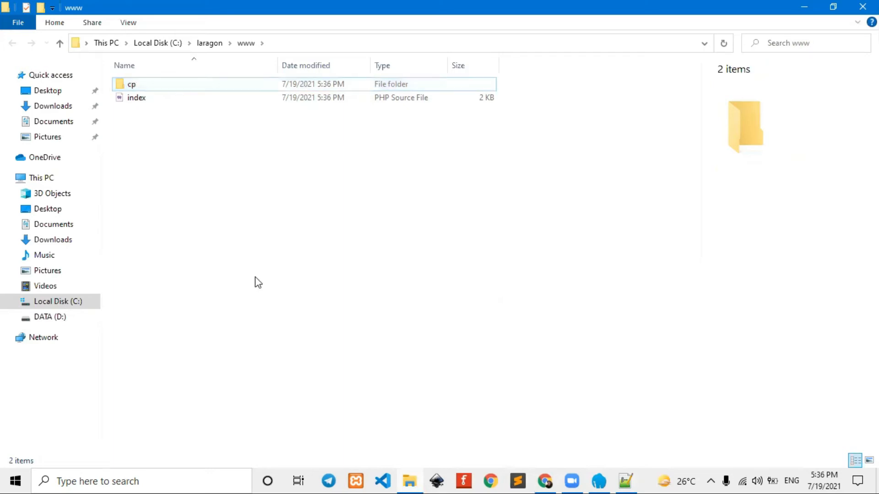
Open the new folder in the browser at localhost/cp.
left_click(549, 480)
left_click(168, 38)
left_click(168, 38)
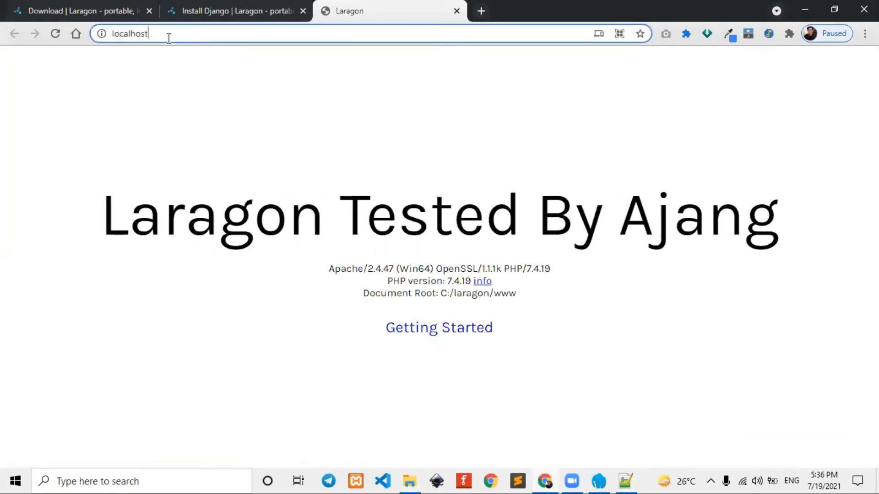
type("/cp")
key("Return")
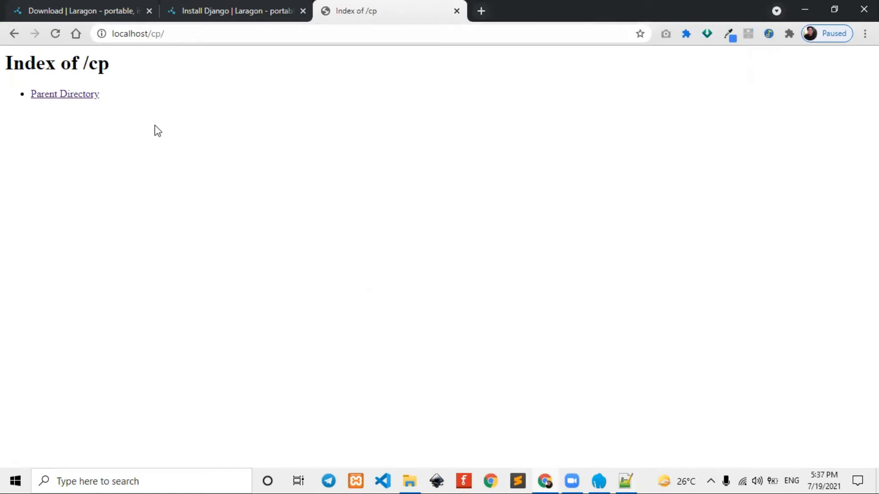
Try to open the virtual host address app.test in the browser.
left_click(182, 32)
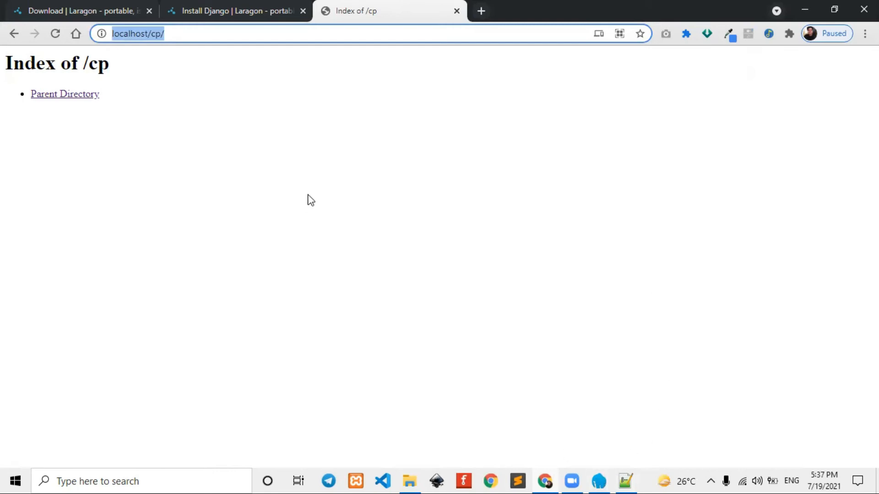
key("BackSpace")
type("aa")
key("BackSpace")
type("pp/")
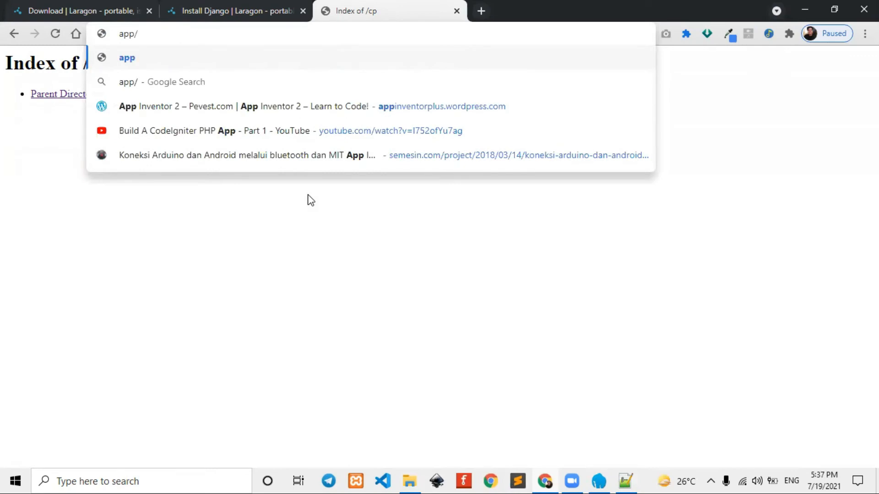
key("BackSpace")
type(".test")
key("Return")
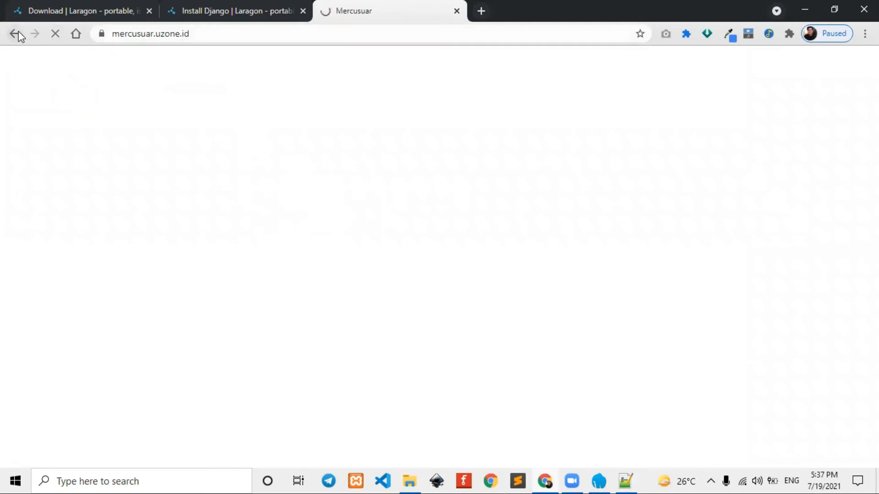
Remove the /cp/ path from the address and load the localhost home page.
left_click(228, 38)
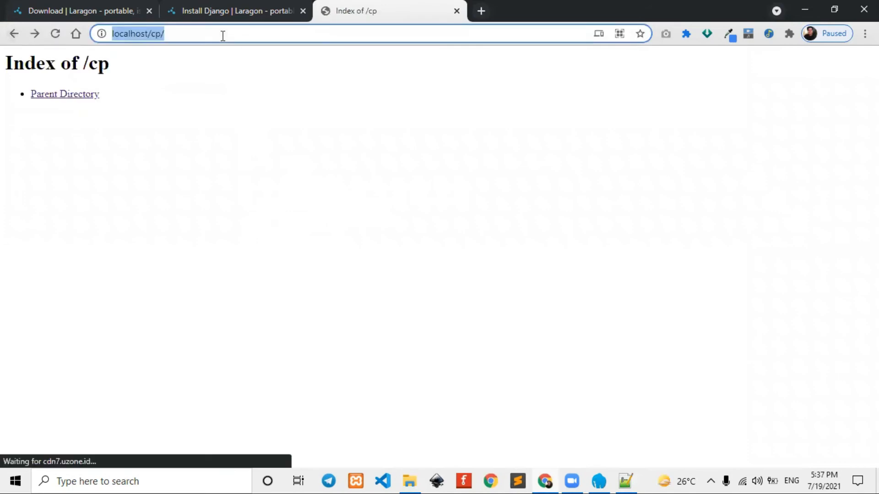
left_click(127, 109)
left_click_drag(152, 34, 309, 33)
key("BackSpace")
key("Return")
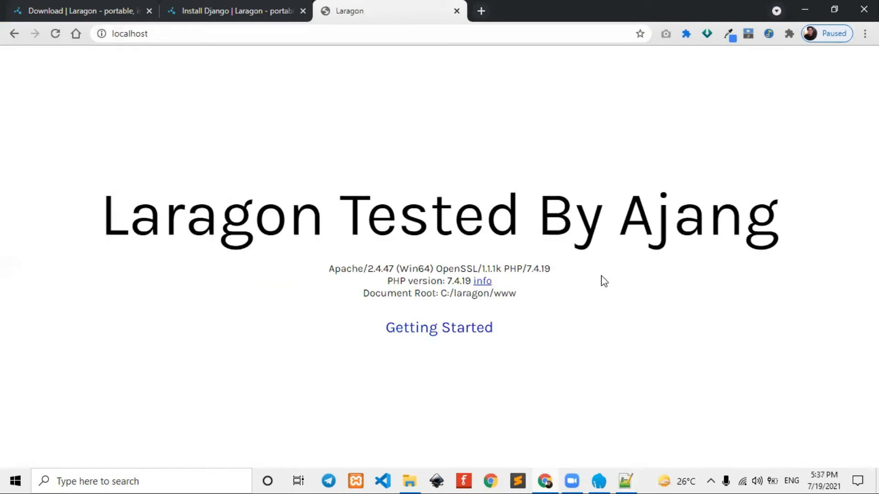
Switch to Laragon, open its database tool to view the HeidiSQL session manager, and close it.
left_click(597, 478)
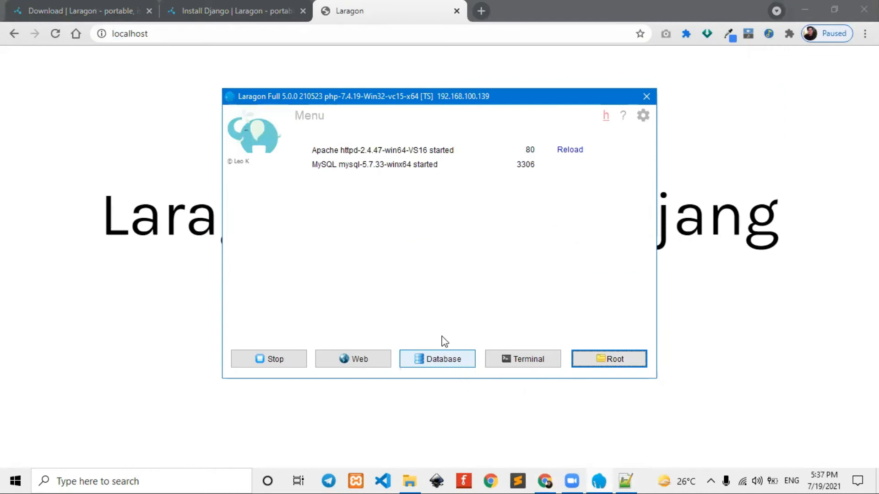
left_click(443, 359)
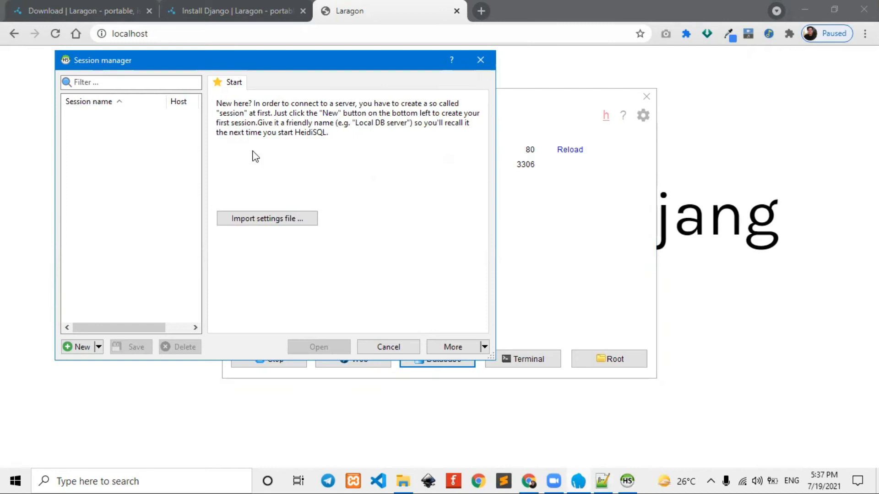
left_click(480, 60)
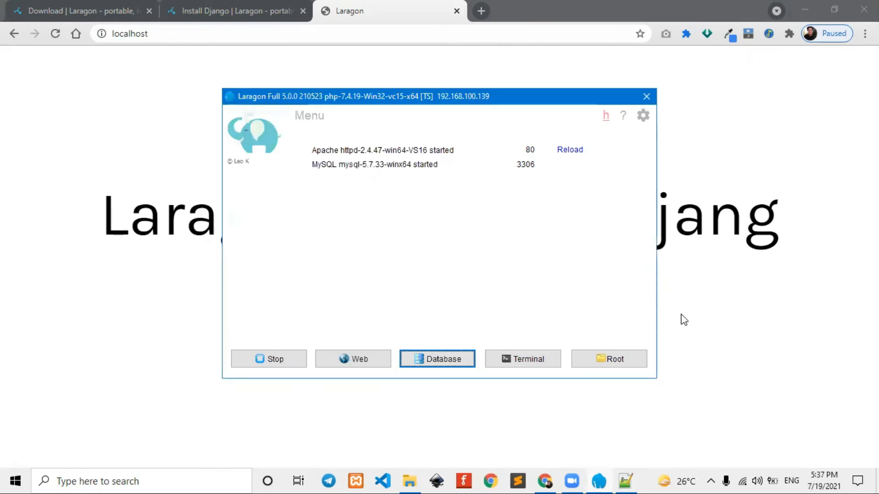
Open phpMyAdmin from Laragon's MySQL options and follow the forum tutorial's link to localhost/phpmyadmin.
left_click(710, 480)
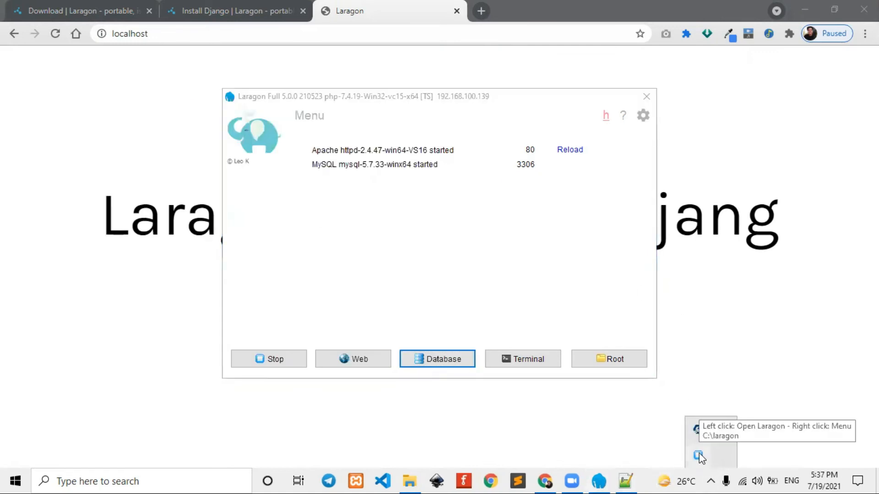
right_click(699, 454)
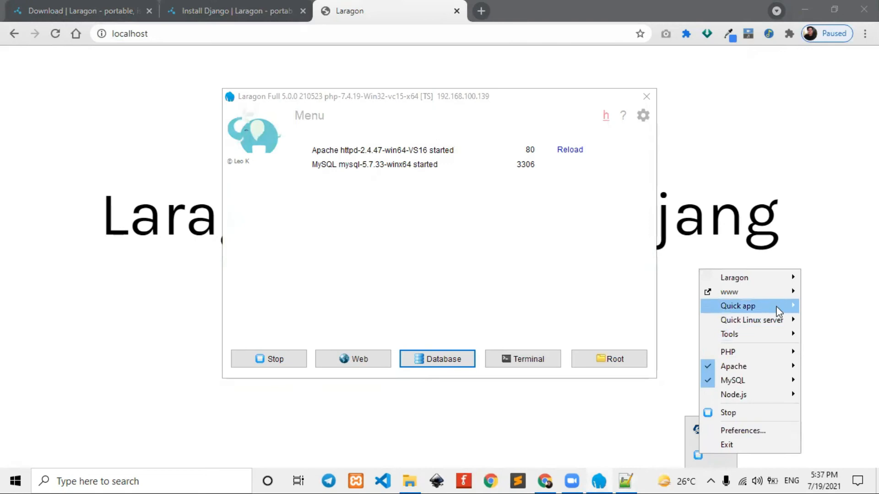
mouse_move(778, 311)
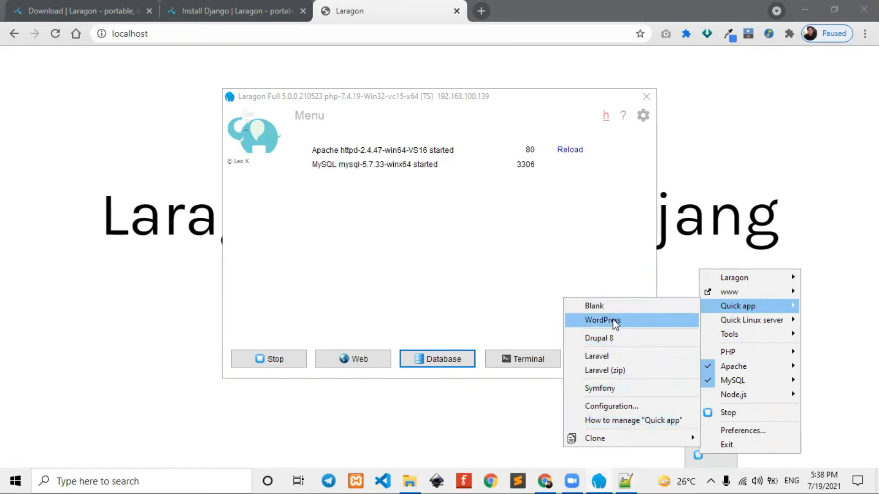
mouse_move(726, 367)
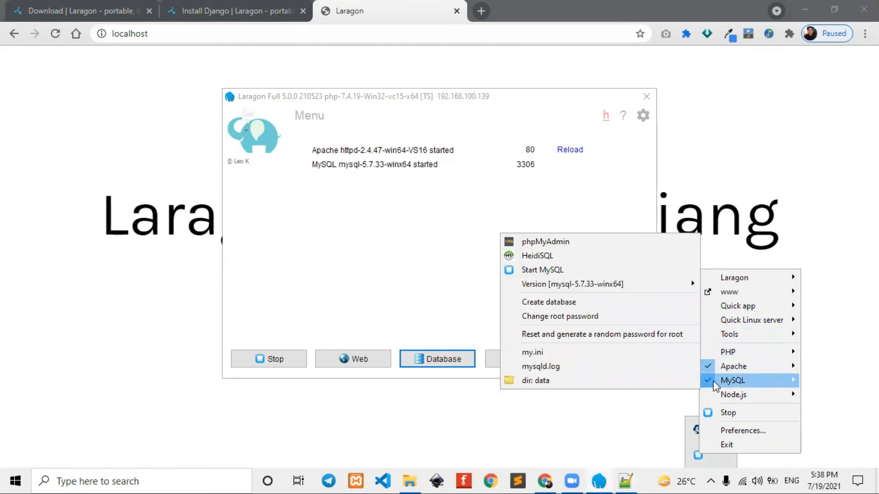
left_click(520, 243)
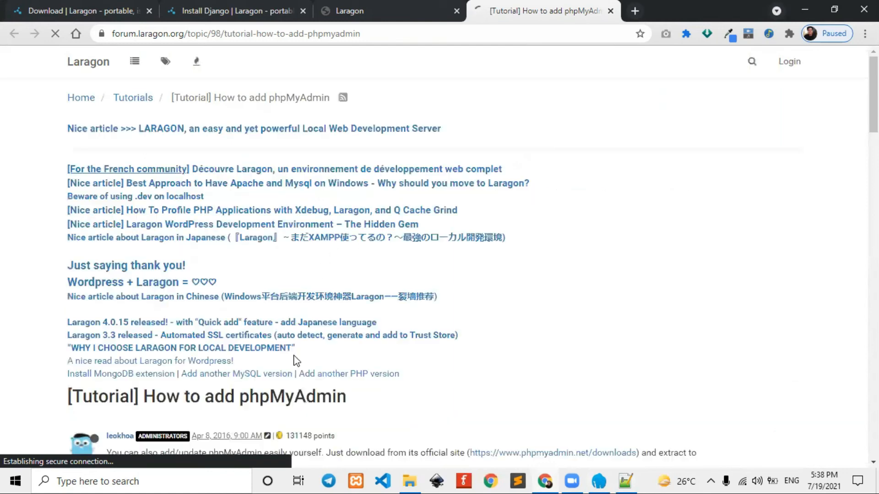
scroll(313, 322, "down", 5)
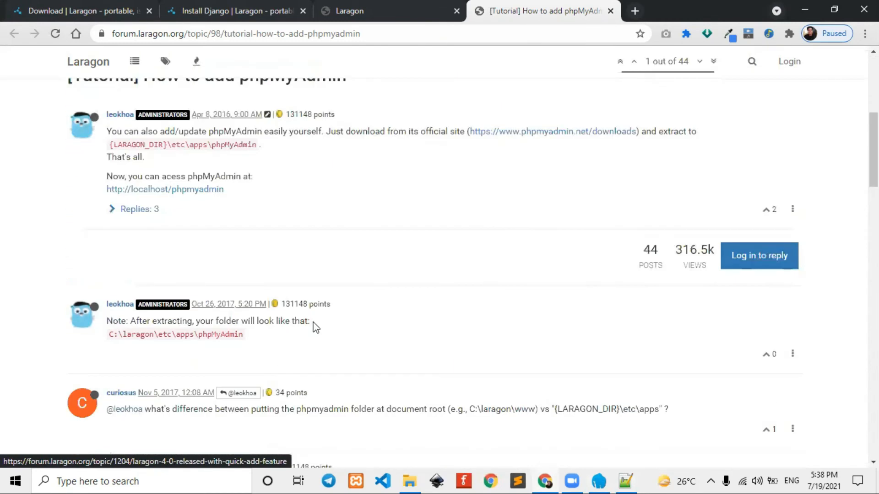
left_click(202, 190)
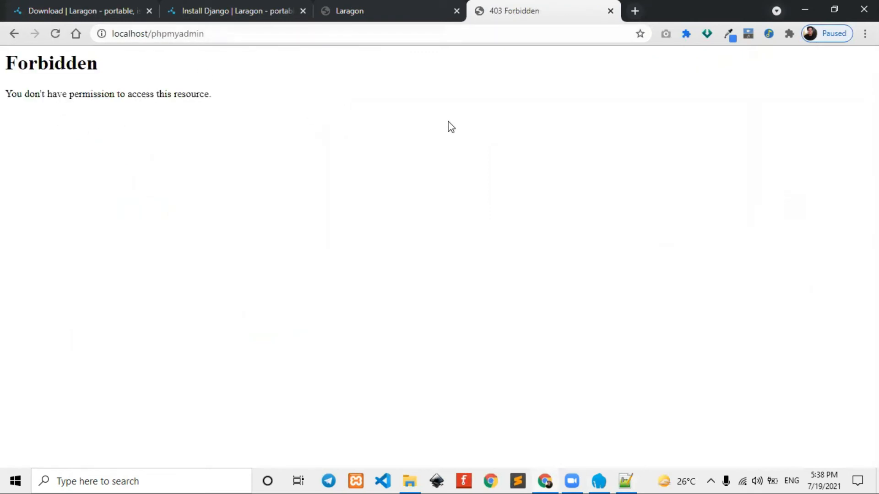
Switch back to Laragon and create a MySQL database named cp.
left_click(602, 478)
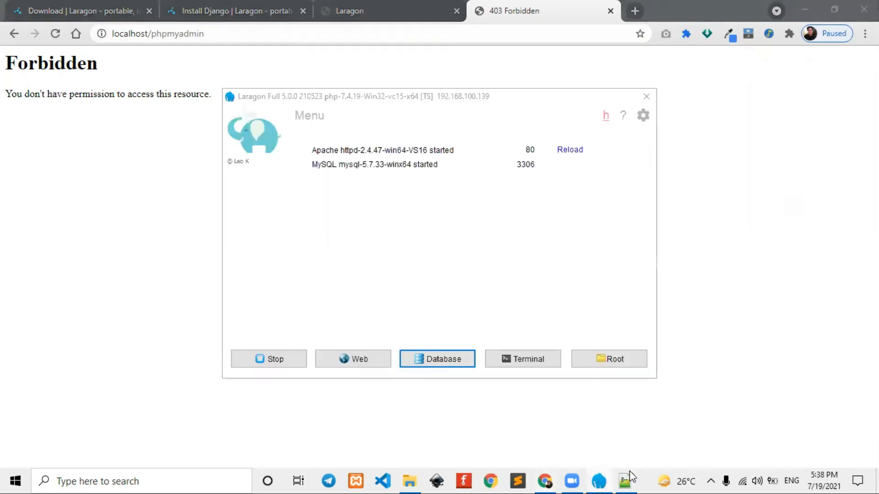
left_click(709, 477)
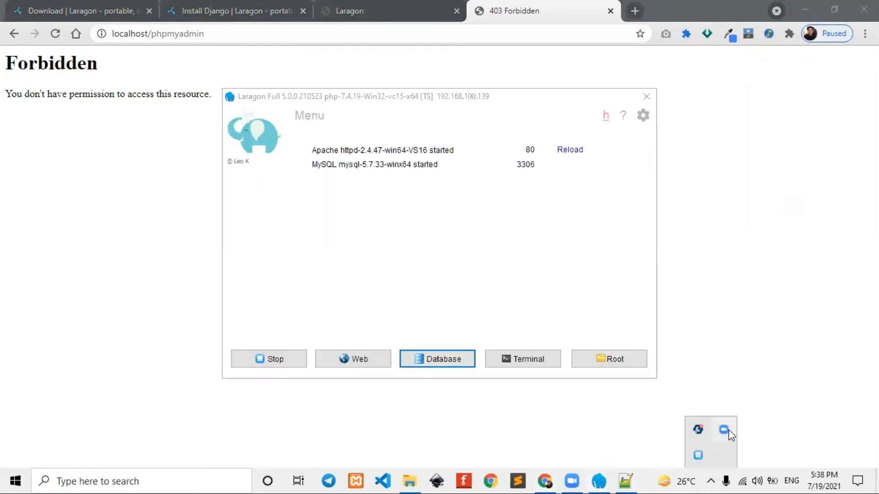
right_click(697, 454)
mouse_move(765, 394)
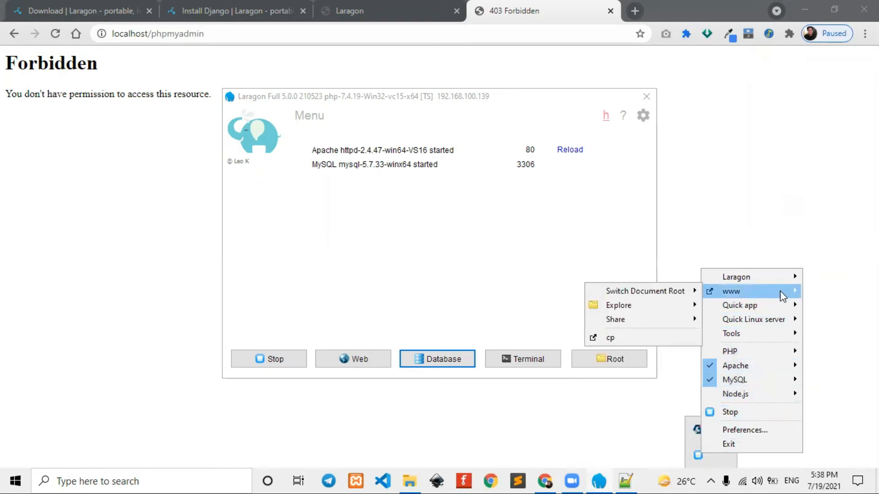
mouse_move(751, 380)
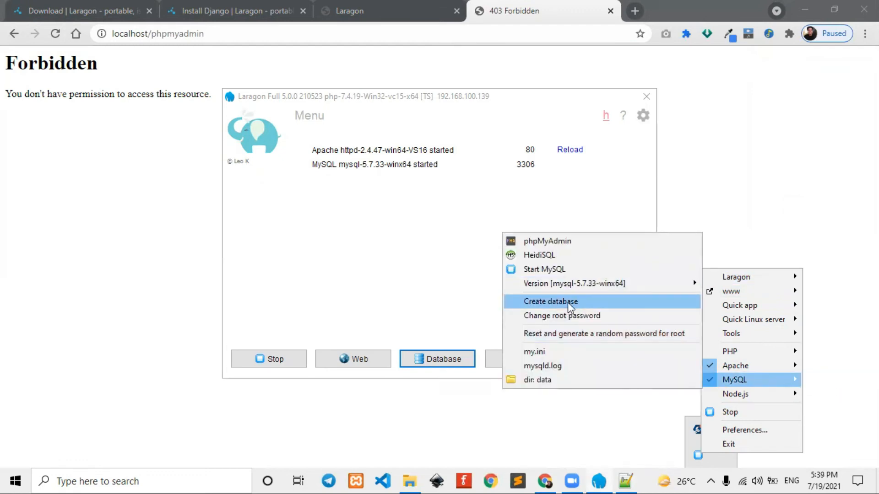
left_click(569, 302)
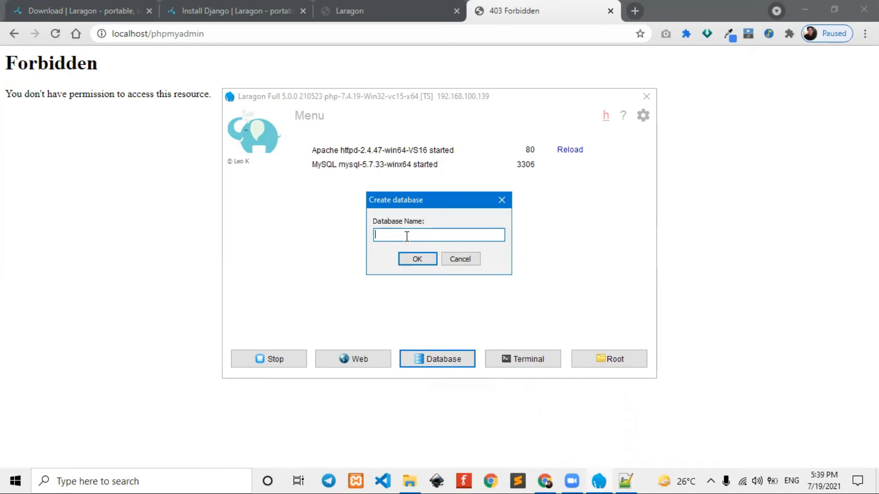
type("cp")
left_click(414, 259)
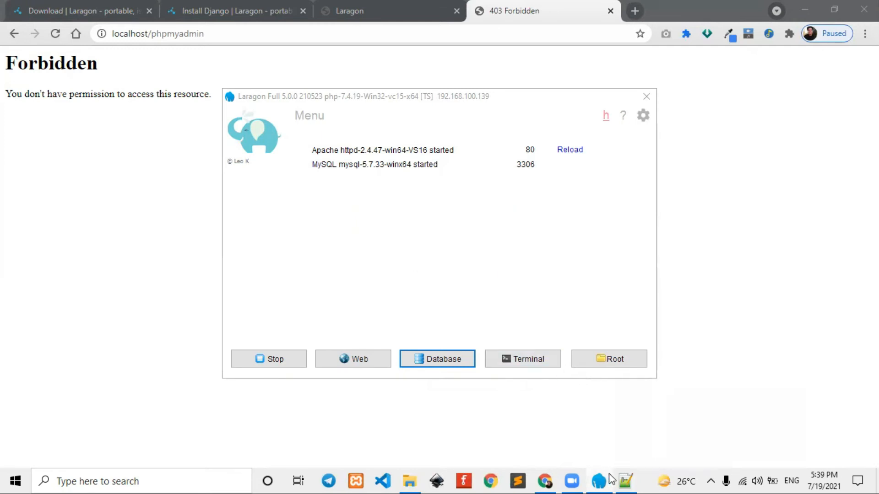
Switch to File Explorer, check inside the cp folder in www, and open that folder with Visual Studio Code.
left_click(409, 481)
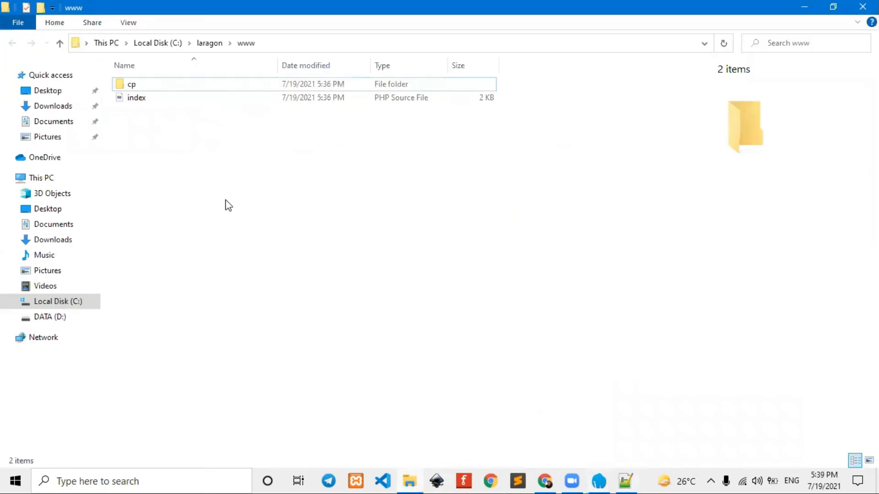
double_click(122, 86)
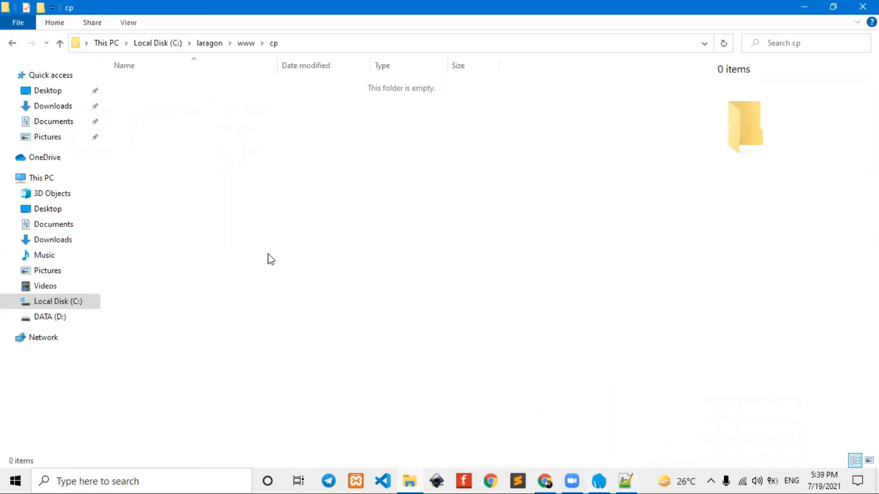
left_click(12, 43)
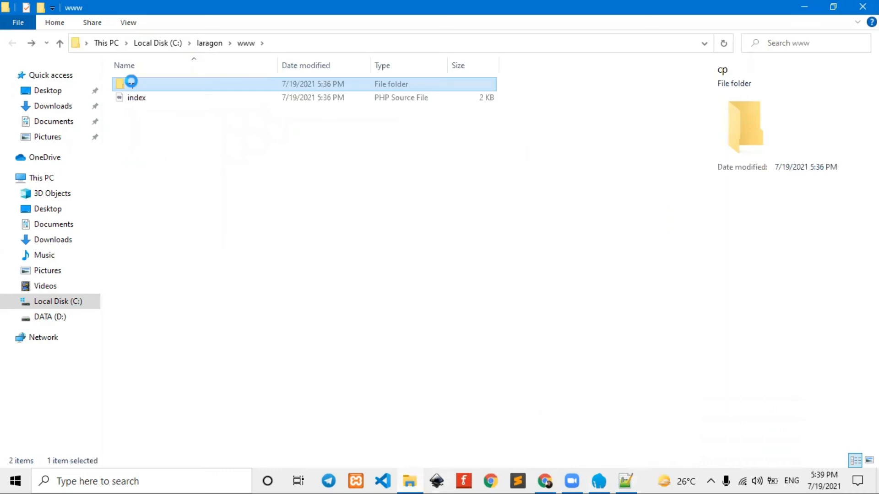
right_click(131, 82)
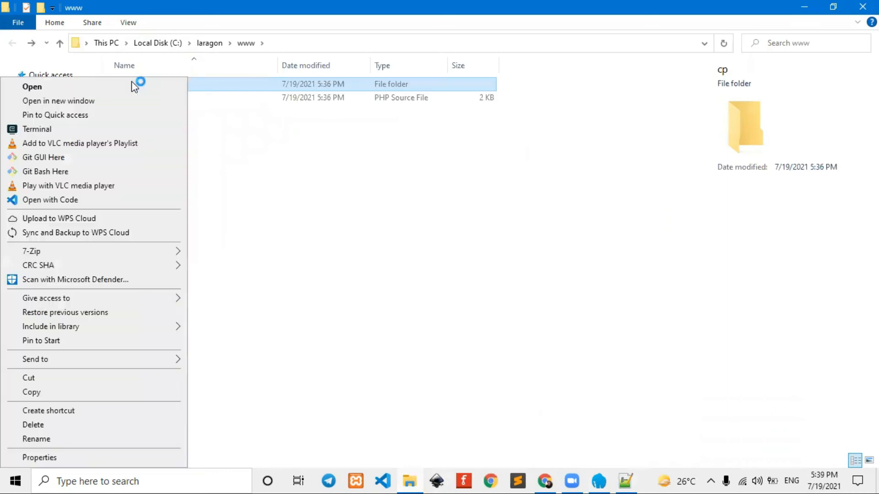
left_click(63, 201)
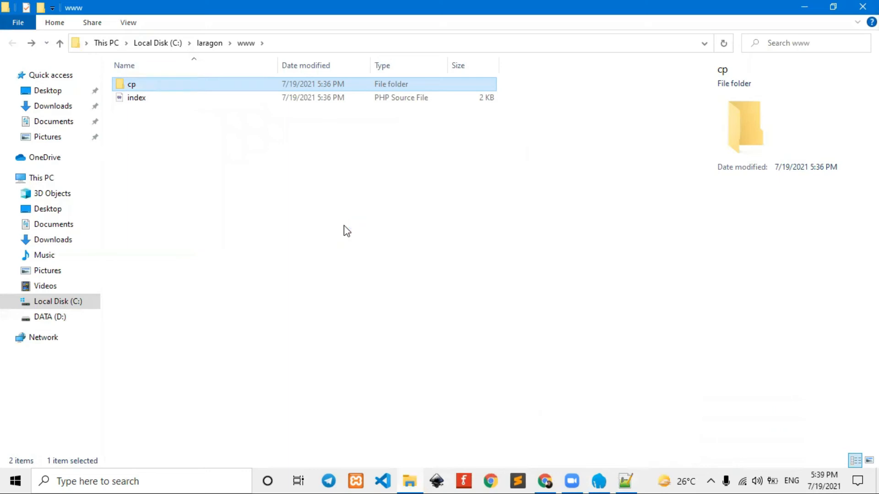
left_click(607, 479)
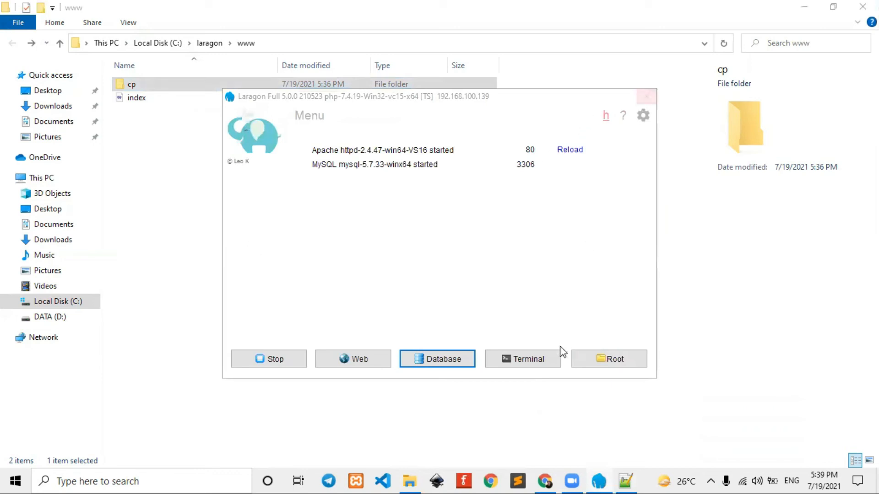
left_click(522, 416)
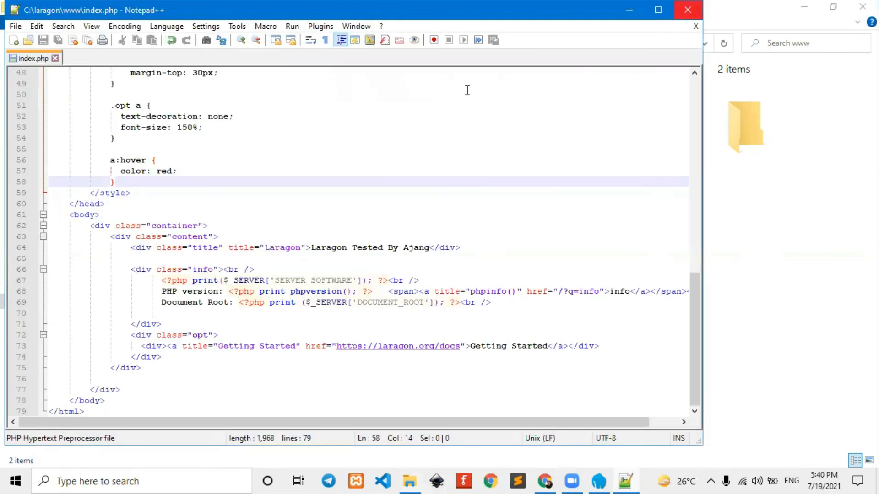
Close the Notepad++ window holding index.php and minimize the File Explorer window showing the www folder.
left_click(16, 26)
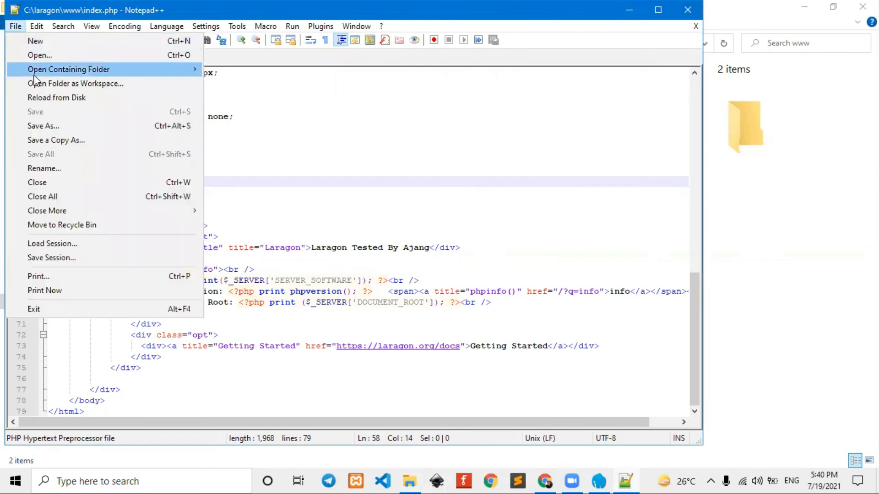
mouse_move(41, 72)
left_click(68, 5)
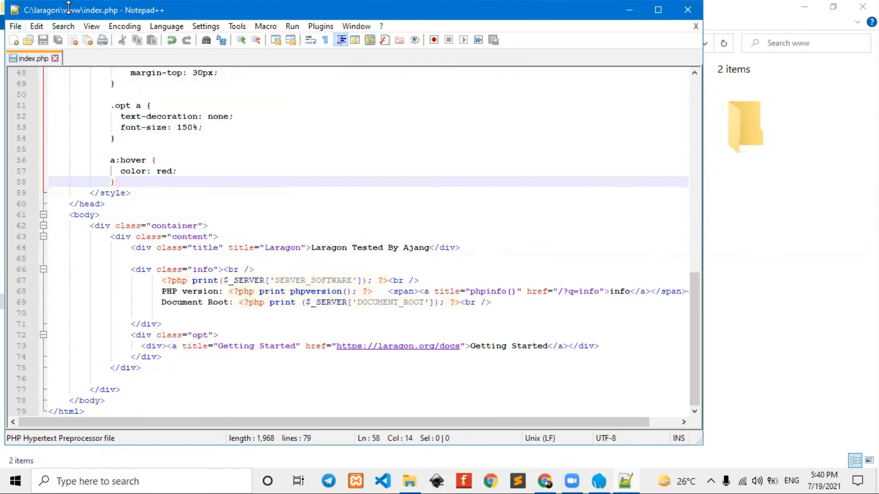
left_click_drag(68, 4, 630, 135)
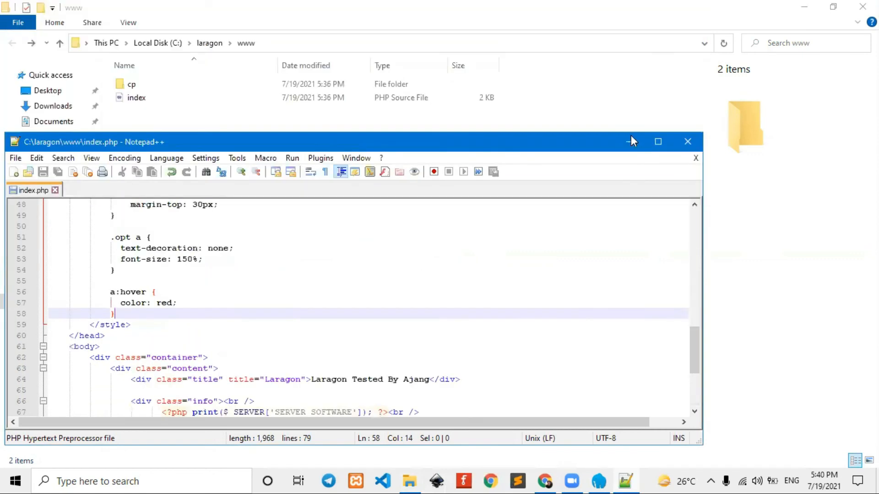
left_click(686, 142)
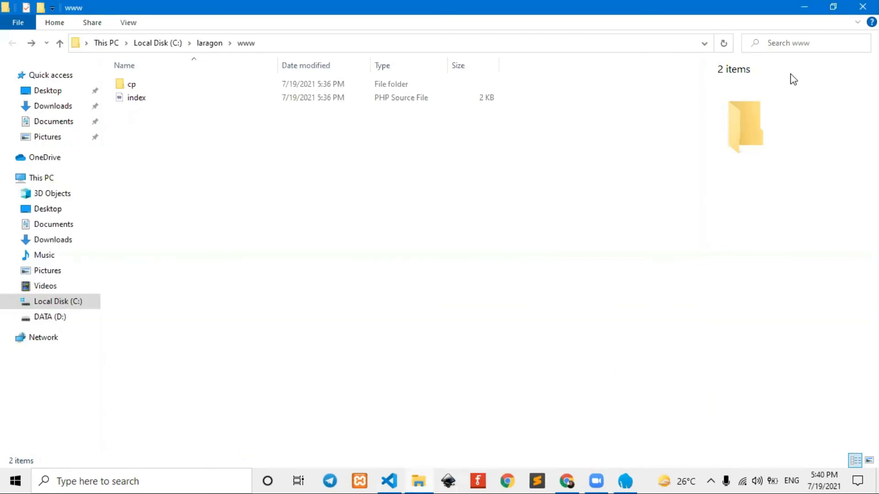
left_click(801, 8)
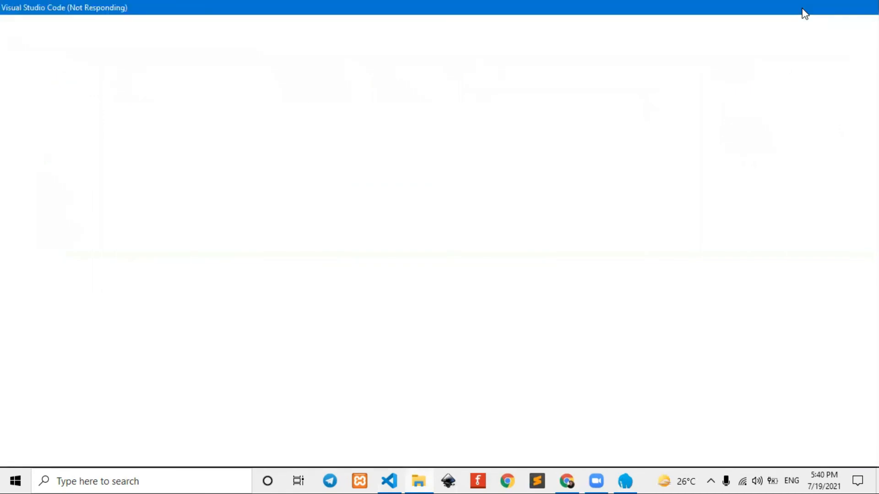